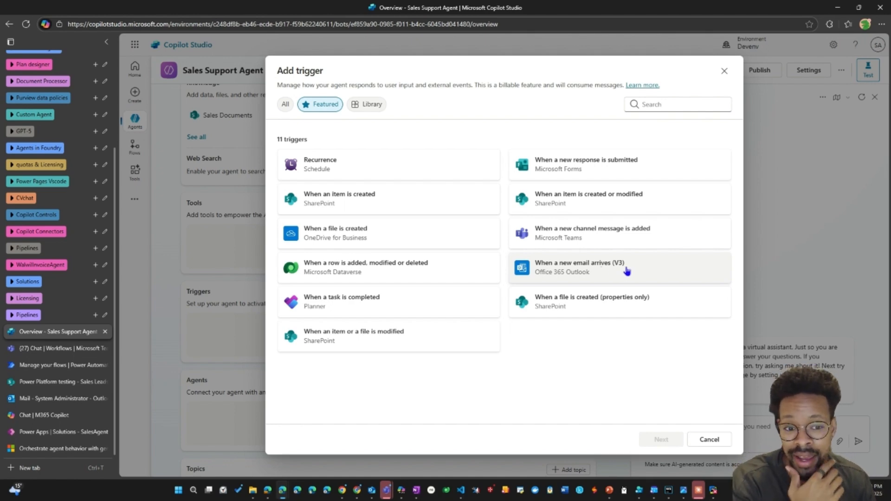
Choose the Office 365 Outlook trigger "When a new email arrives (V3)" and accept its default name and connections.
left_click(560, 273)
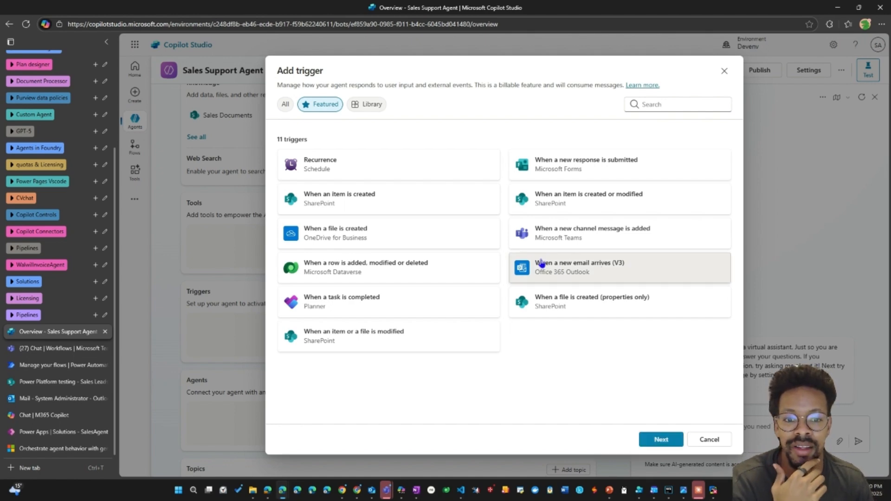
left_click(654, 439)
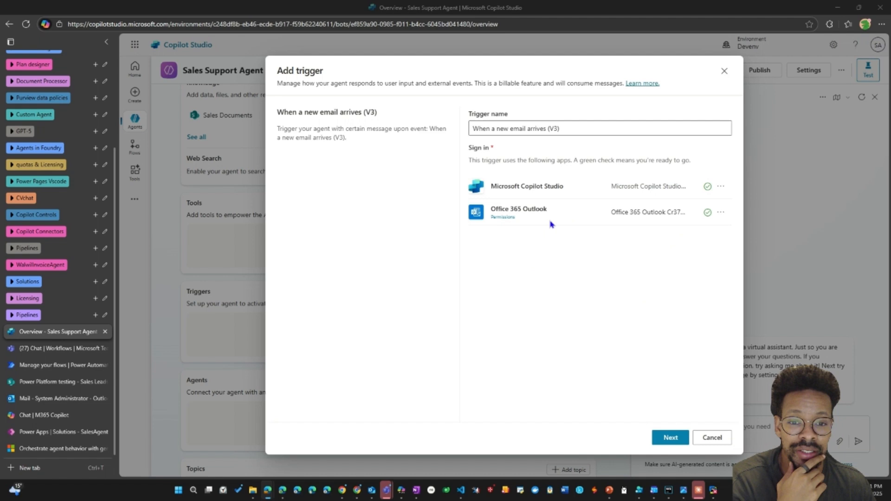
left_click(664, 439)
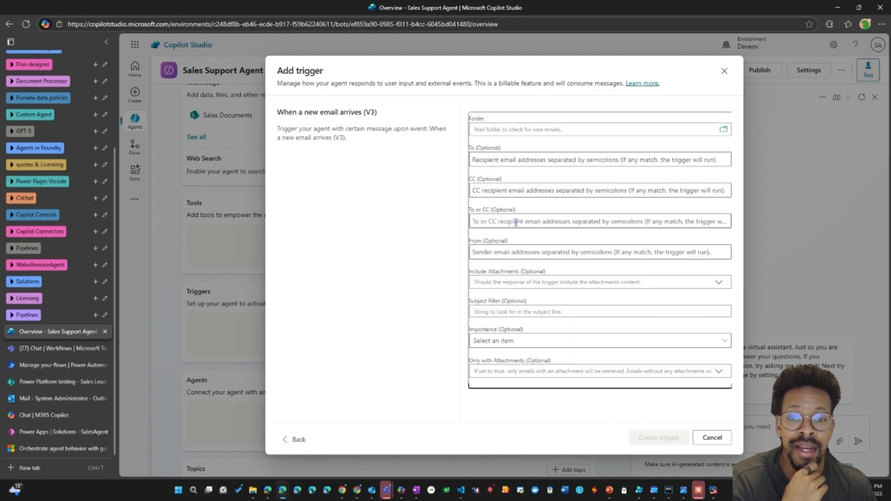
Set the email trigger to watch the Inbox folder for messages addressed to the System Administrator account.
left_click(717, 131)
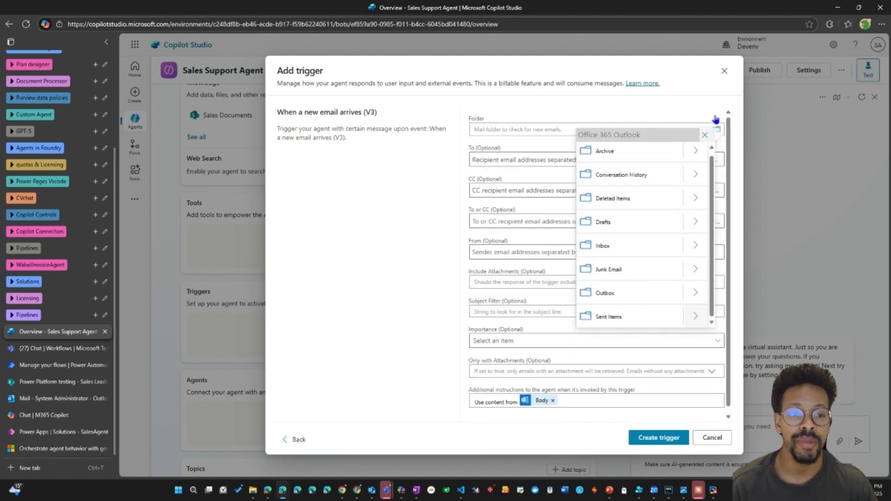
left_click(603, 245)
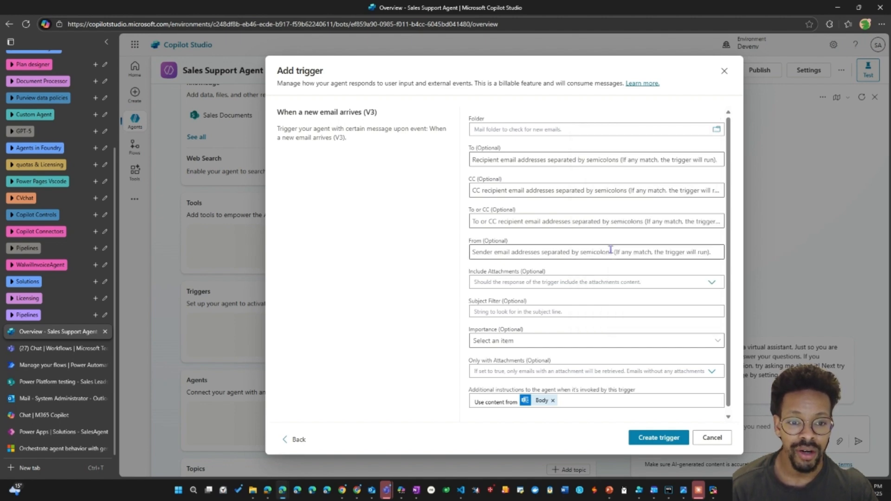
left_click(509, 159)
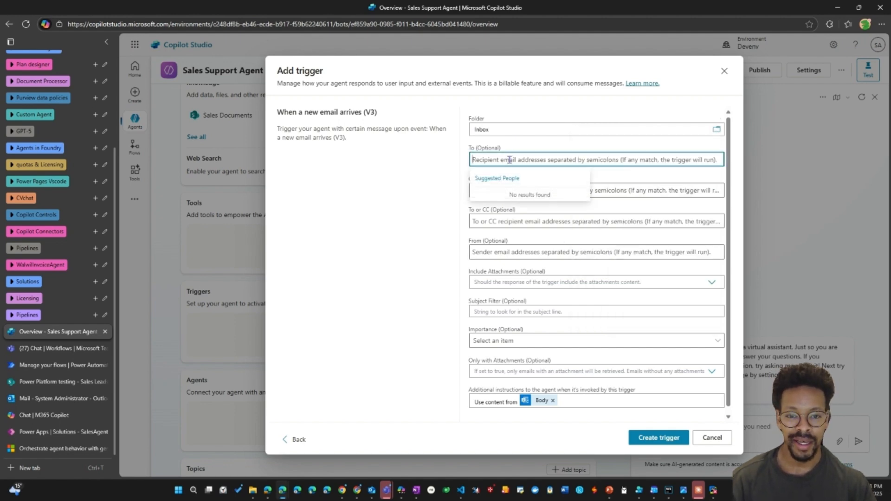
type("adm")
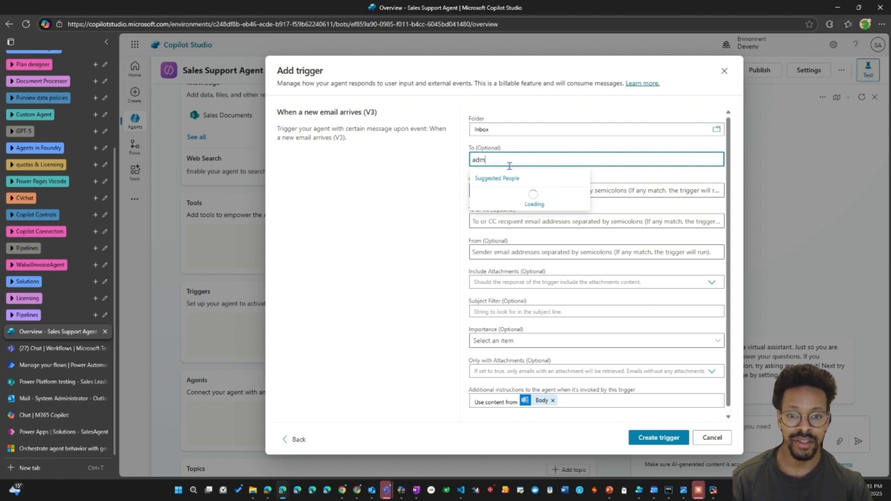
left_click(510, 195)
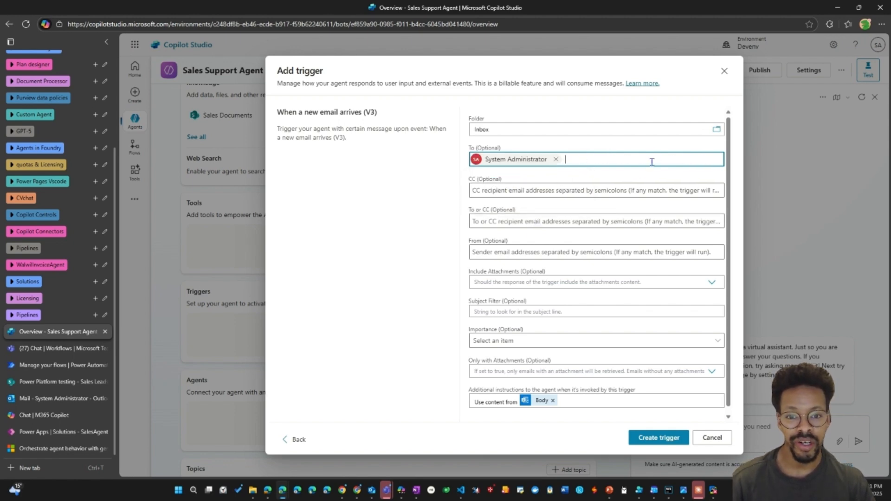
Set the email trigger's subject filter to "Sales Lead".
left_click(499, 281)
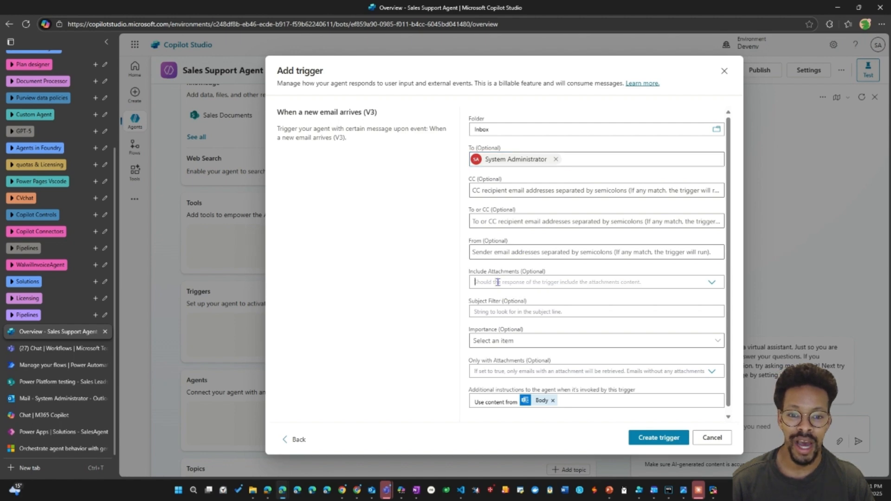
left_click(445, 284)
left_click(494, 311)
type("L")
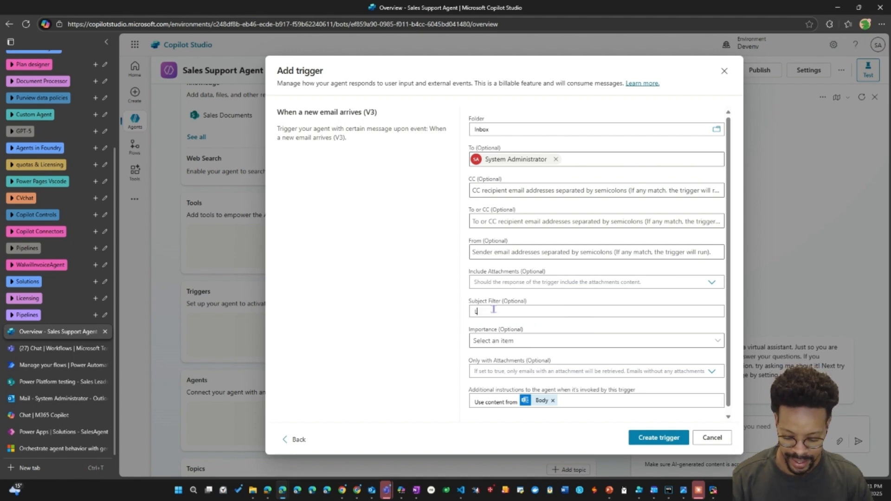
type("Sales Lead")
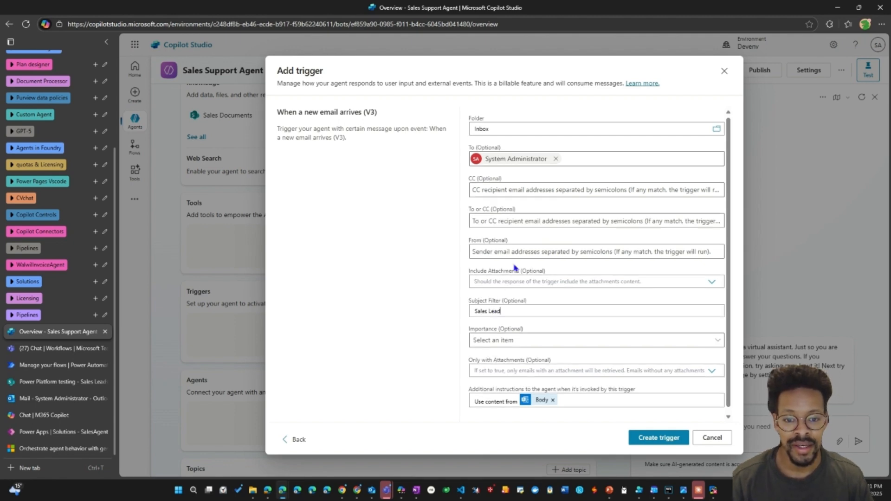
Create the email trigger, keeping the default additional instructions to use content from the email body.
scroll(499, 325, "down", 1)
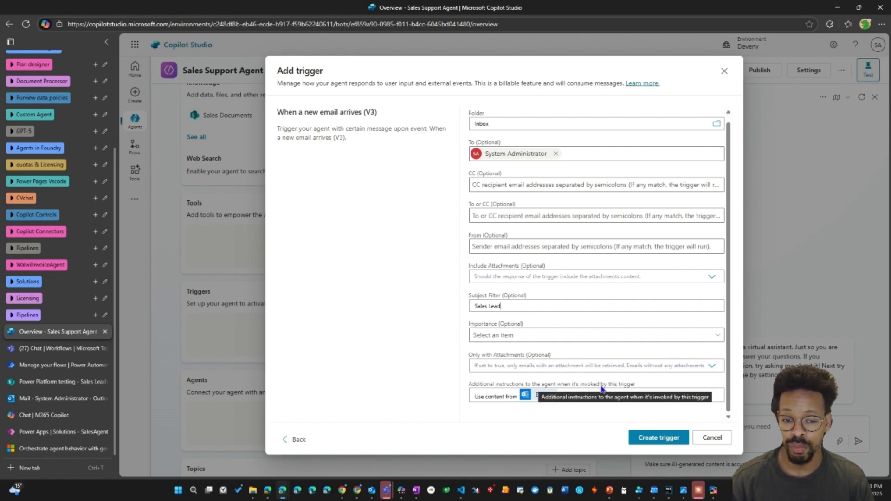
left_click_drag(475, 399, 511, 402)
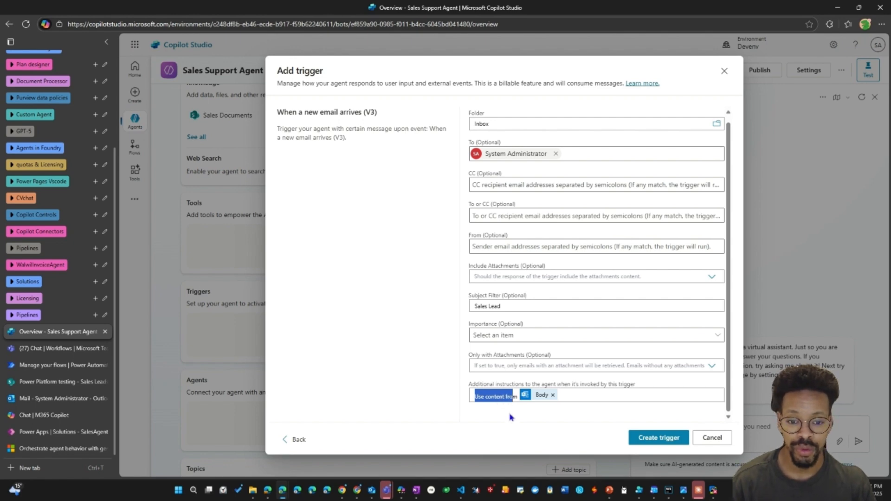
left_click(512, 417)
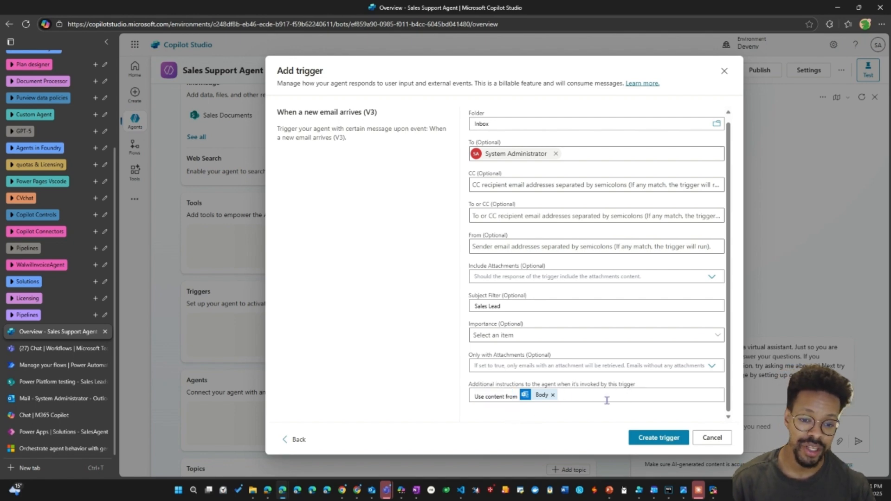
left_click(580, 395)
left_click(654, 438)
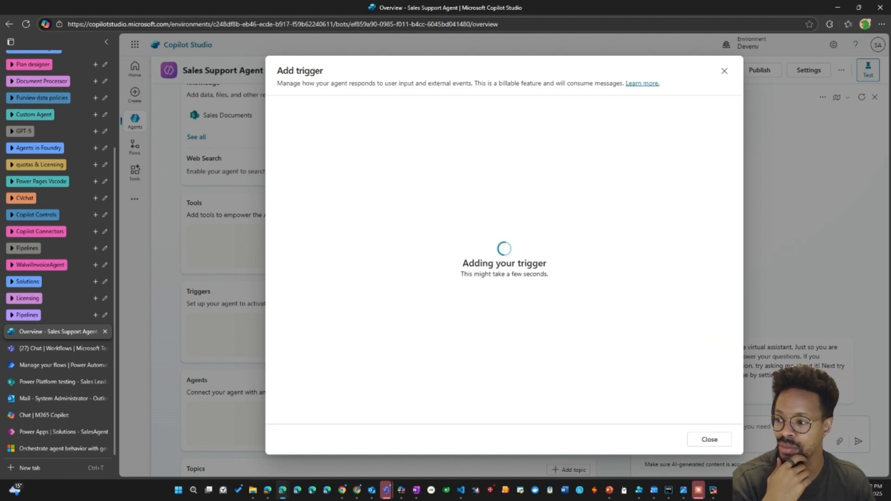
Open the new email trigger's flow in Power Automate, review the parameters of its trigger and prompt action, and publish the flow.
scroll(340, 277, "down", 3)
scroll(316, 272, "up", 2)
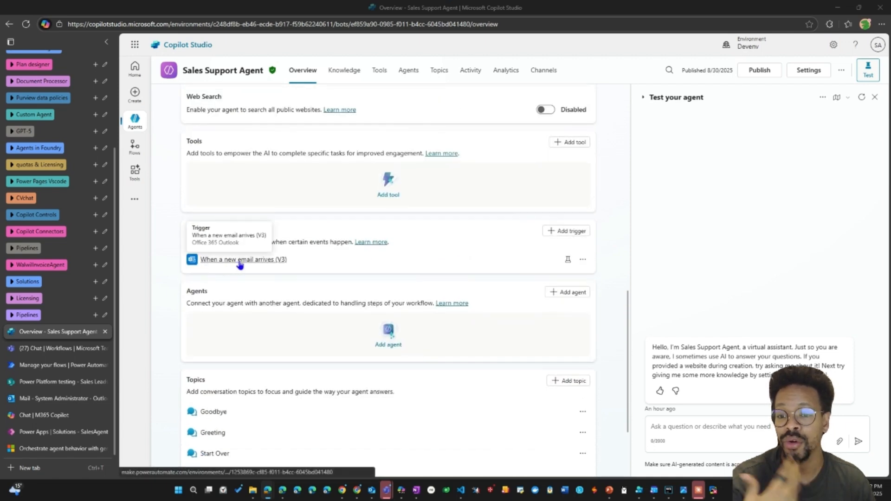
left_click(239, 263)
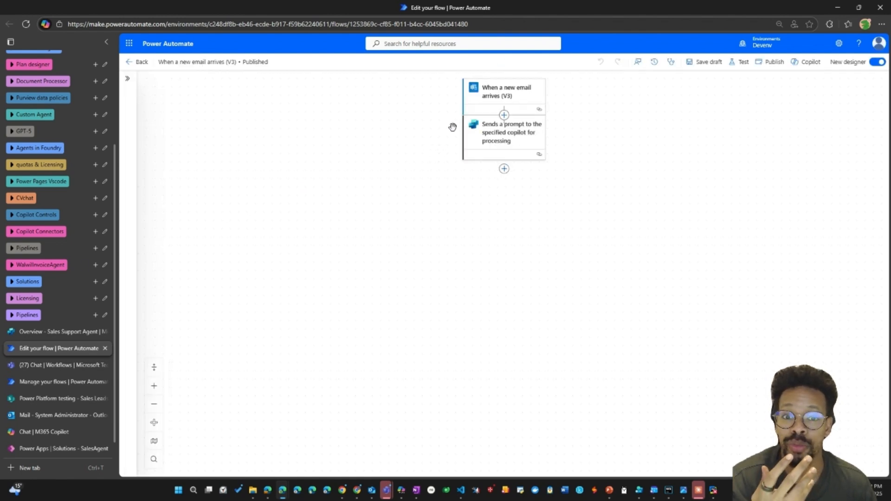
left_click(508, 102)
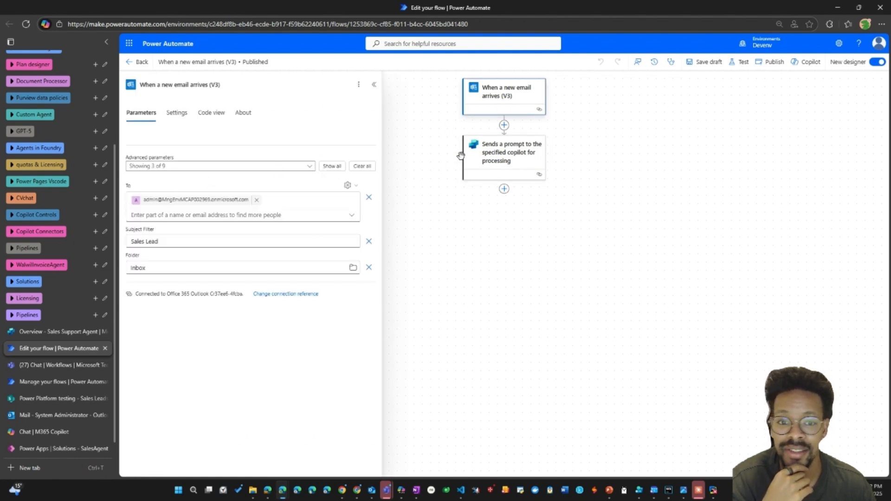
left_click(489, 172)
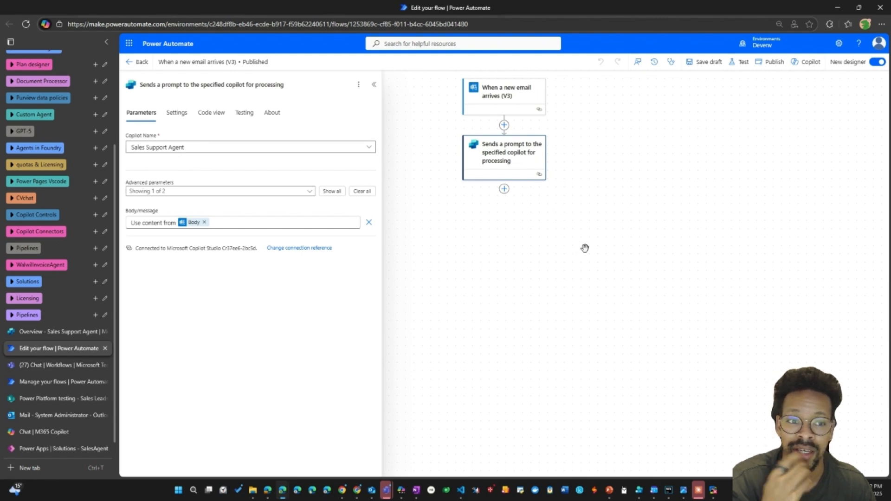
left_click(772, 62)
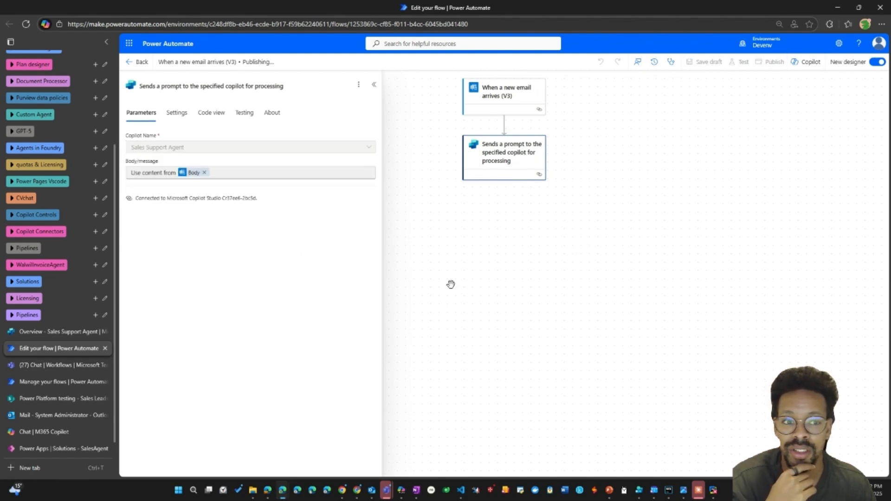
Return to the Sales Support Agent overview in Copilot Studio and review its triggers, knowledge and instructions.
left_click(42, 331)
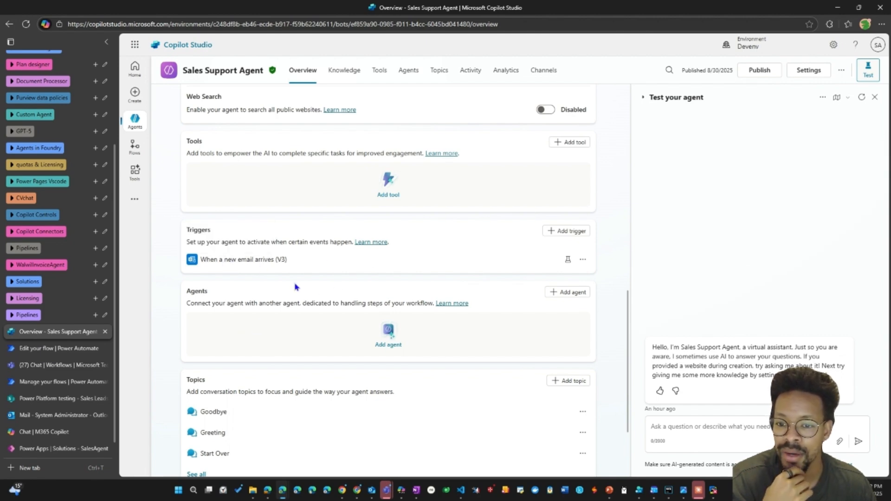
scroll(319, 265, "down", 1)
scroll(319, 268, "up", 2)
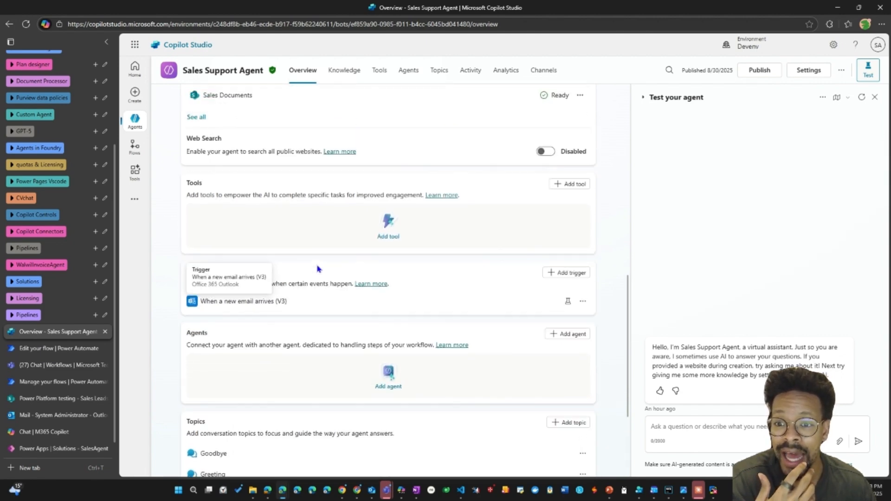
scroll(278, 316, "up", 4)
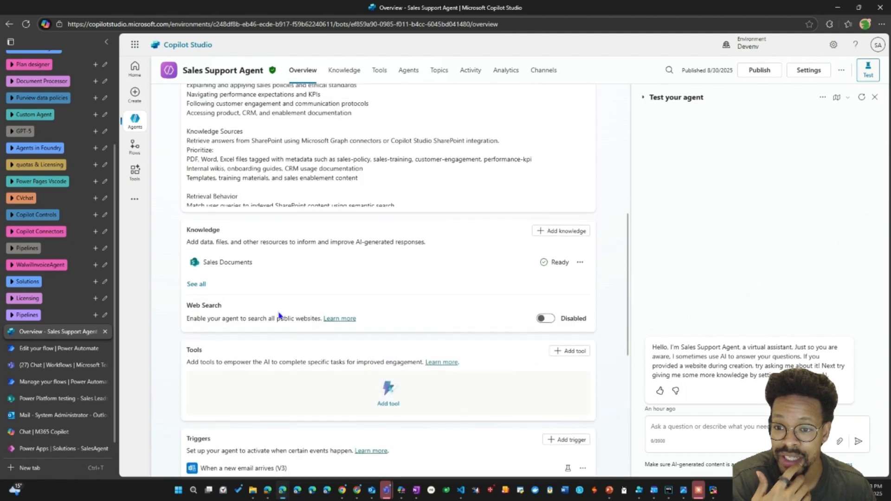
scroll(280, 241, "up", 1)
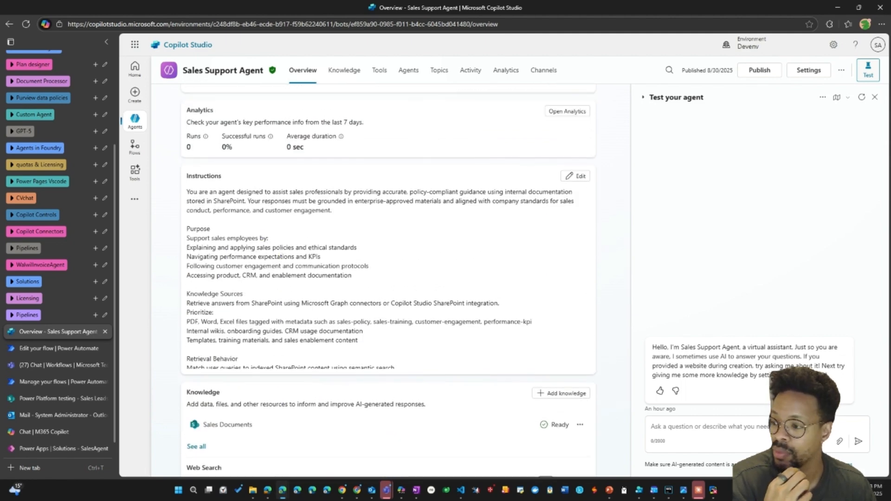
scroll(362, 241, "down", 3)
scroll(341, 238, "up", 3)
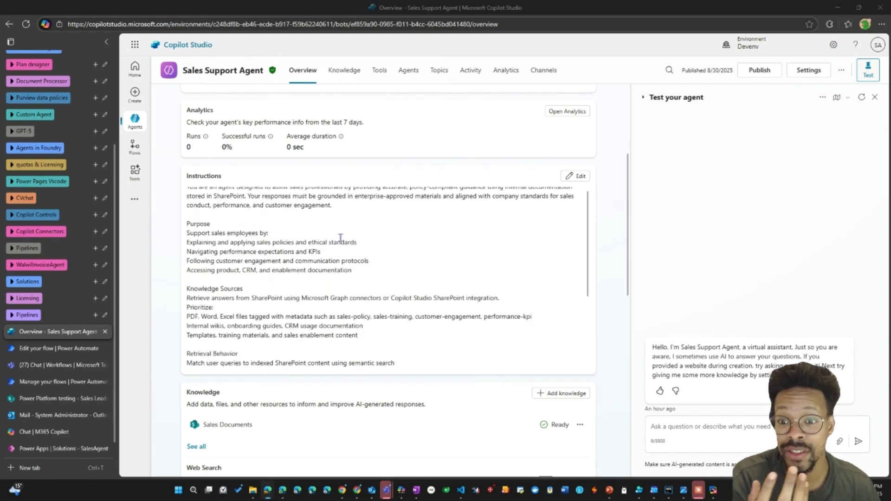
scroll(340, 238, "up", 1)
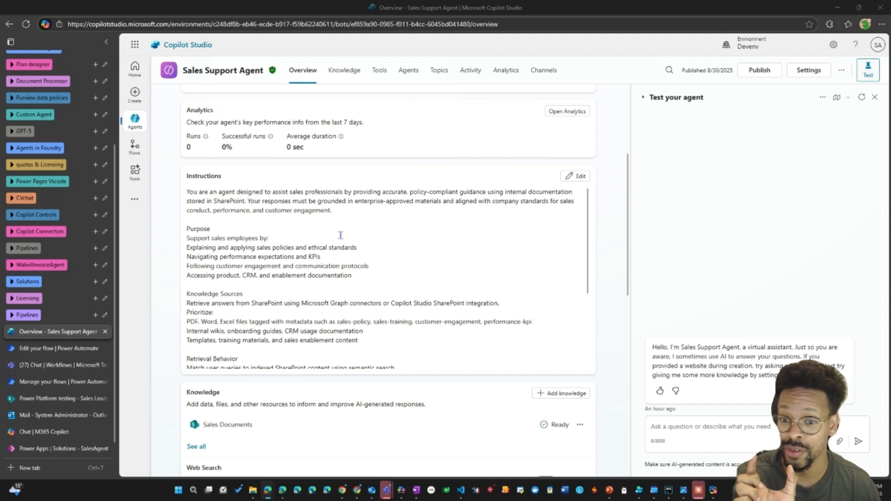
Add the SharePoint "Create item" tool to the Sales Support Agent and open its configuration.
left_click(383, 74)
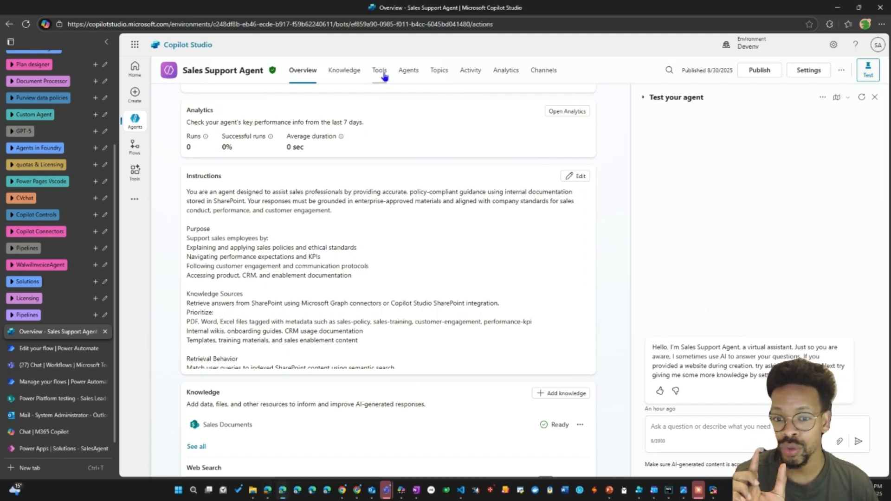
left_click(376, 339)
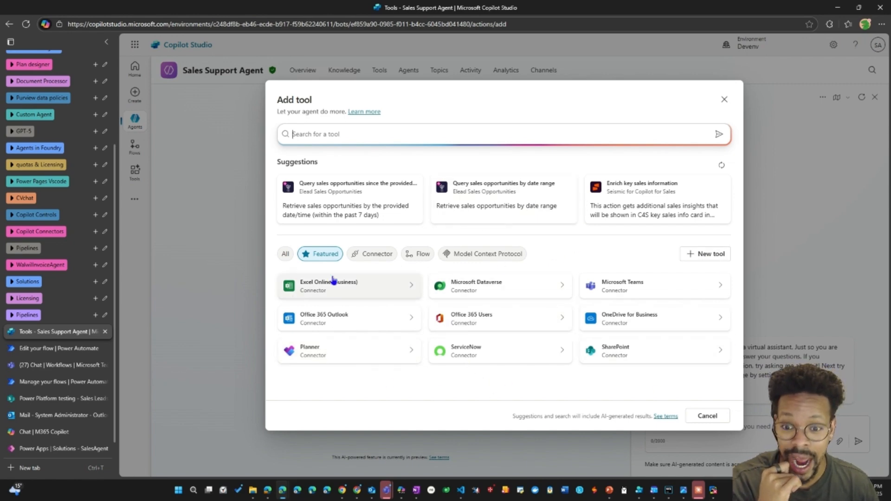
left_click(647, 351)
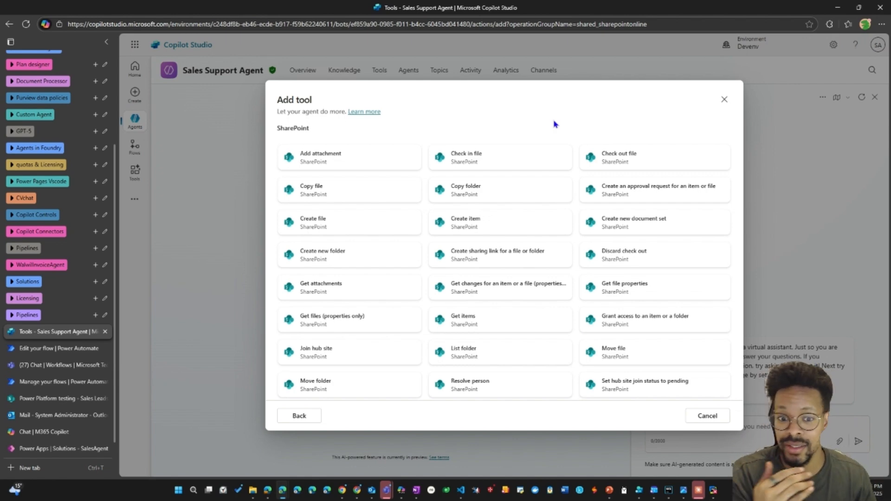
left_click(472, 226)
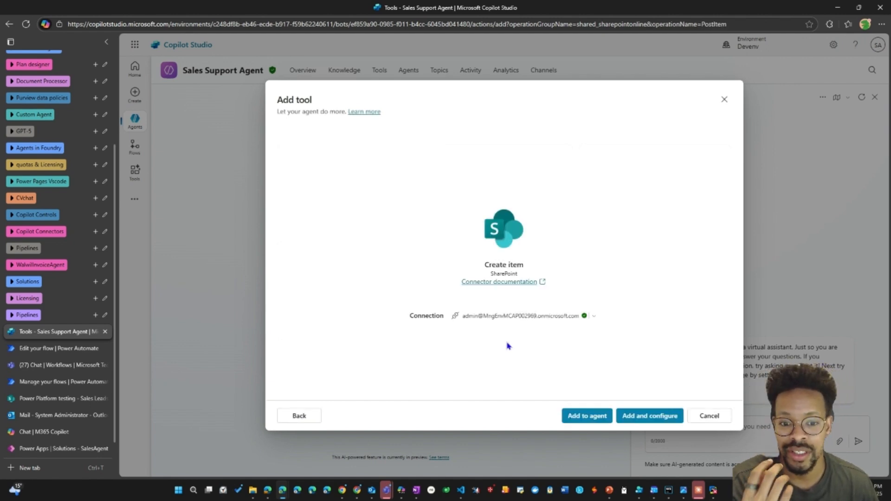
left_click(651, 420)
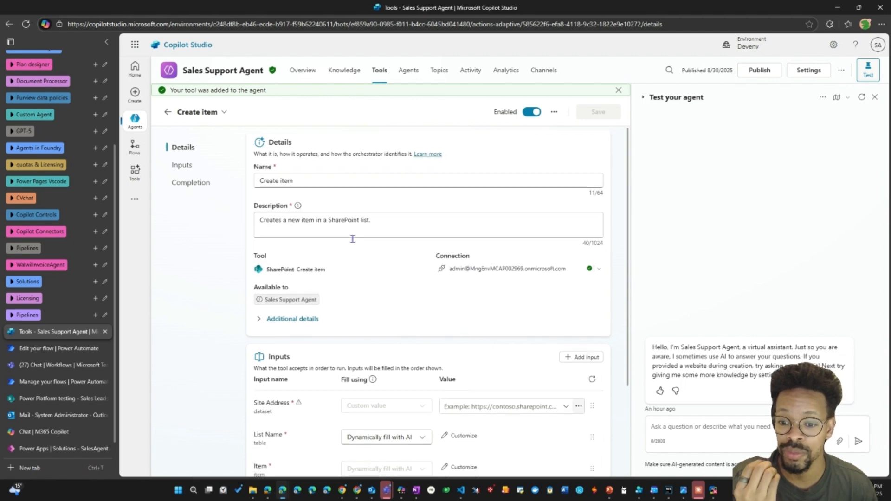
Set the Create item tool's Site Address to Power Platform testing and its List Name to the custom value Sales Leads.
scroll(367, 256, "down", 3)
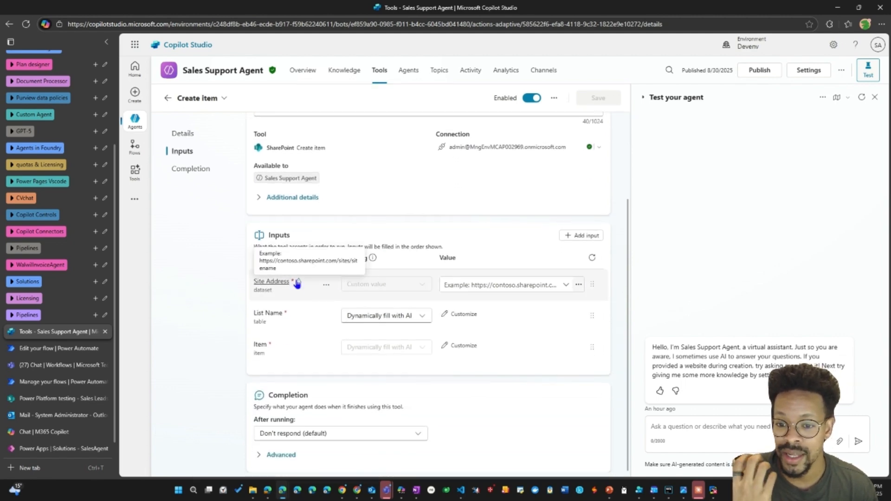
left_click(507, 286)
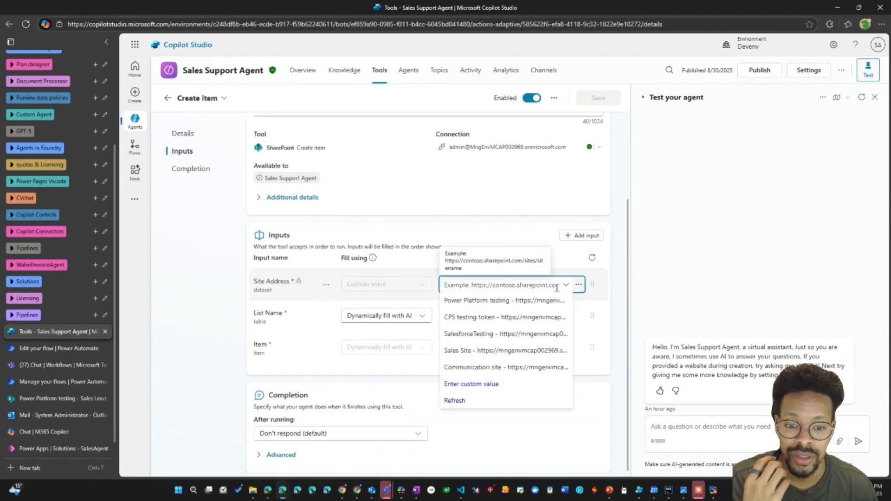
left_click(448, 301)
left_click(383, 315)
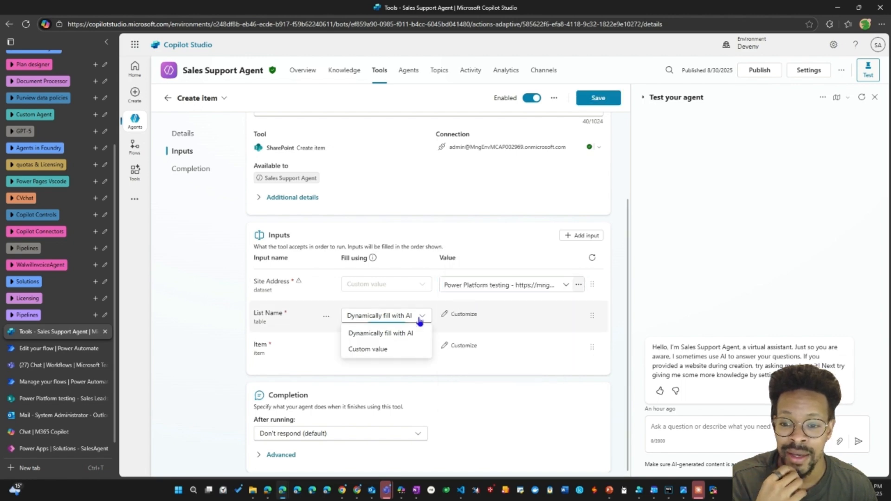
left_click(386, 349)
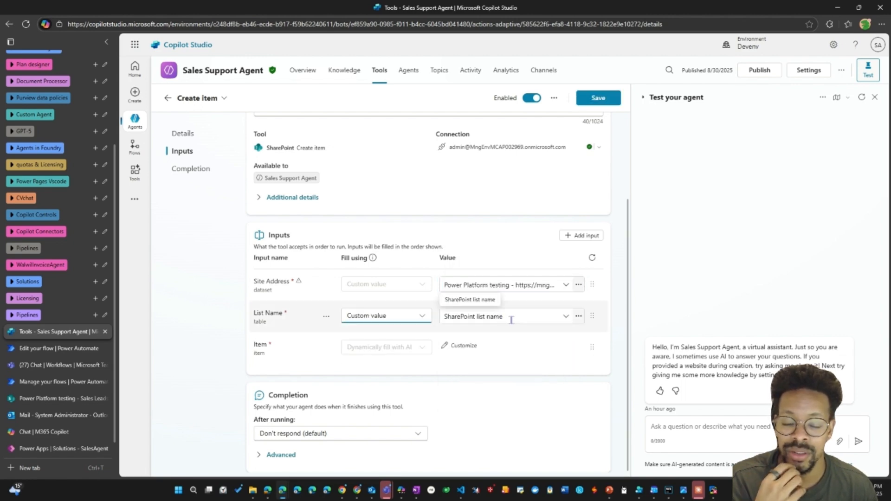
left_click(565, 317)
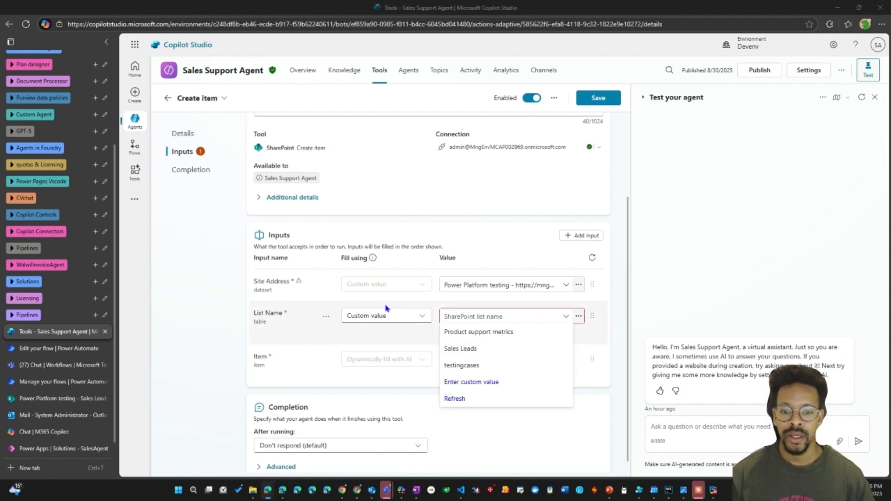
left_click(497, 349)
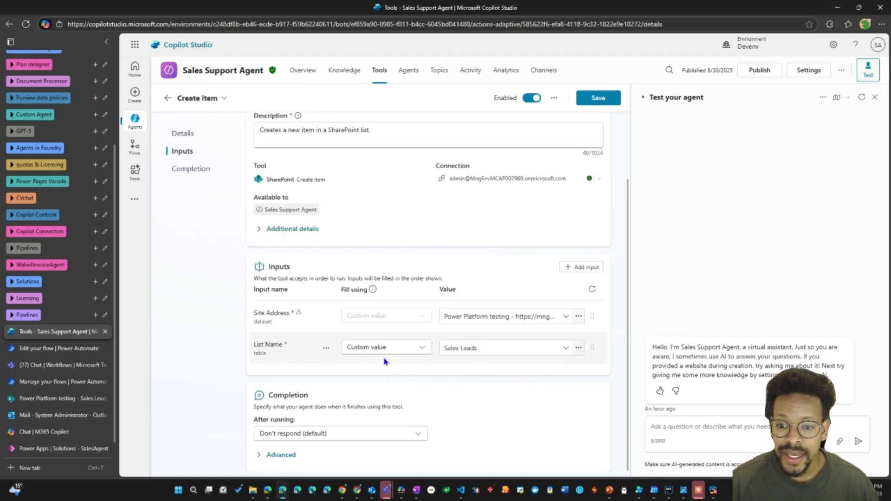
Review the tool's configured inputs and browse the additional inputs available, without adding any.
scroll(458, 370, "up", 1)
scroll(458, 370, "up", 1)
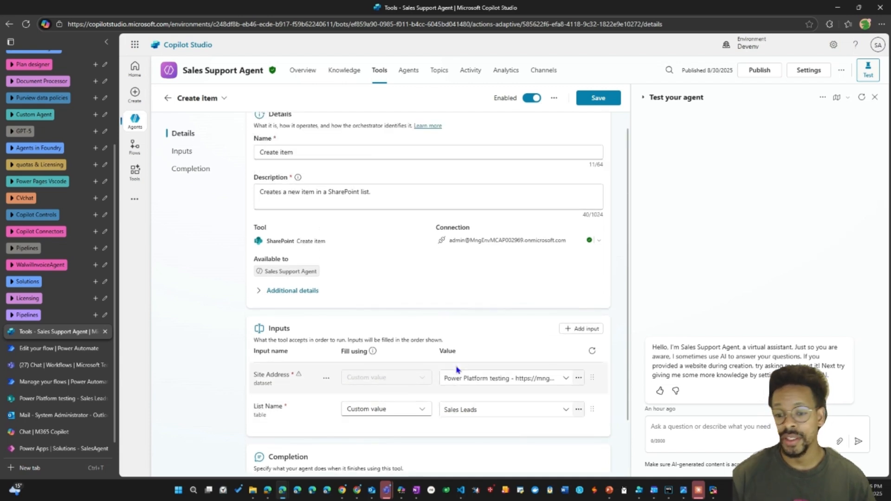
scroll(458, 370, "down", 2)
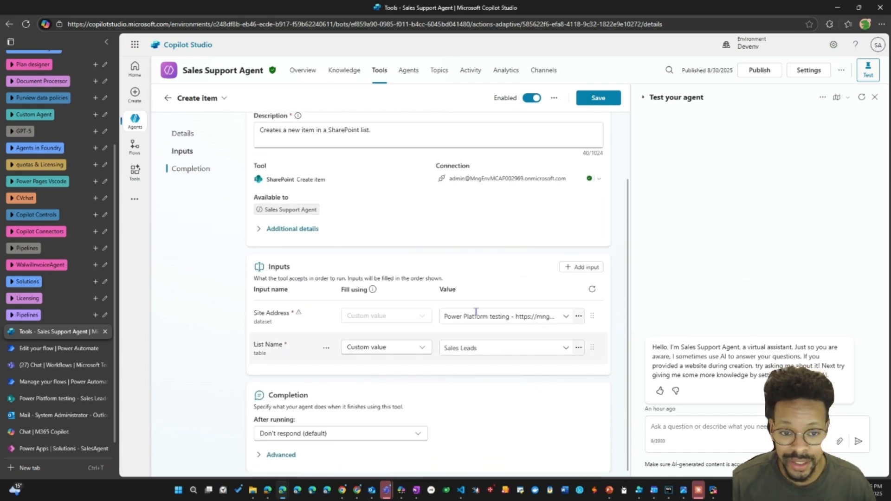
left_click(575, 268)
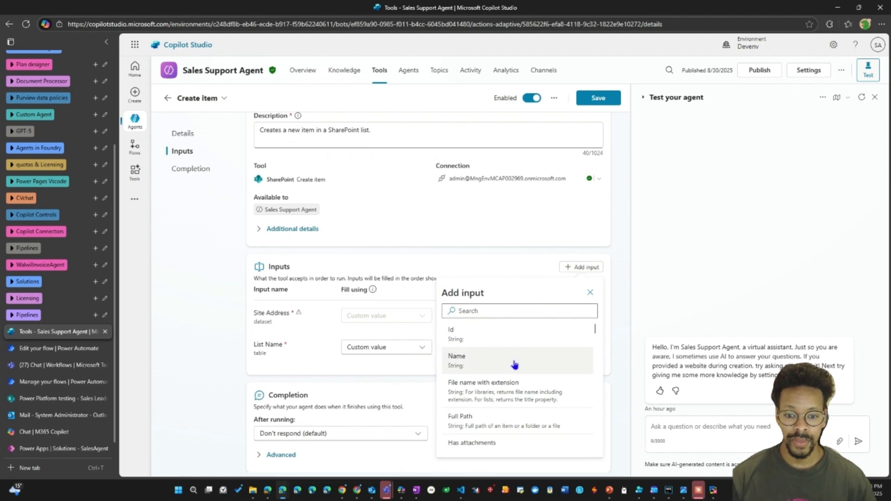
scroll(514, 362, "down", 3)
scroll(519, 362, "down", 4)
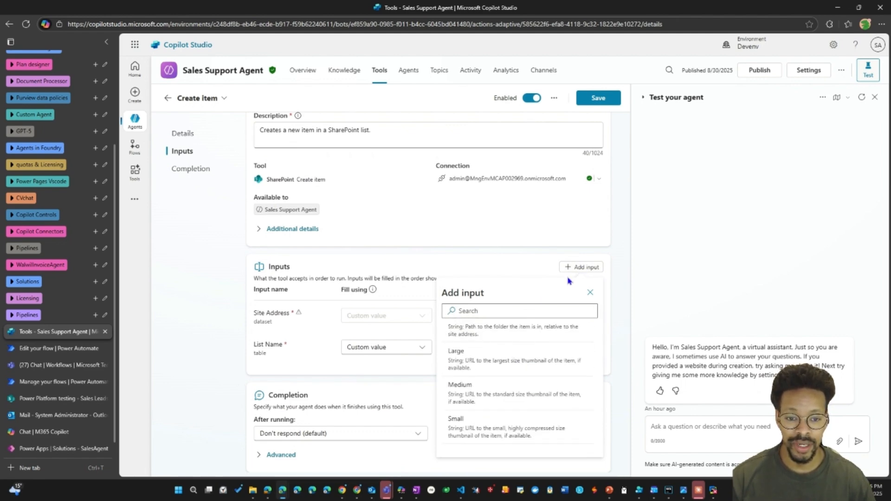
left_click(532, 271)
scroll(419, 277, "up", 3)
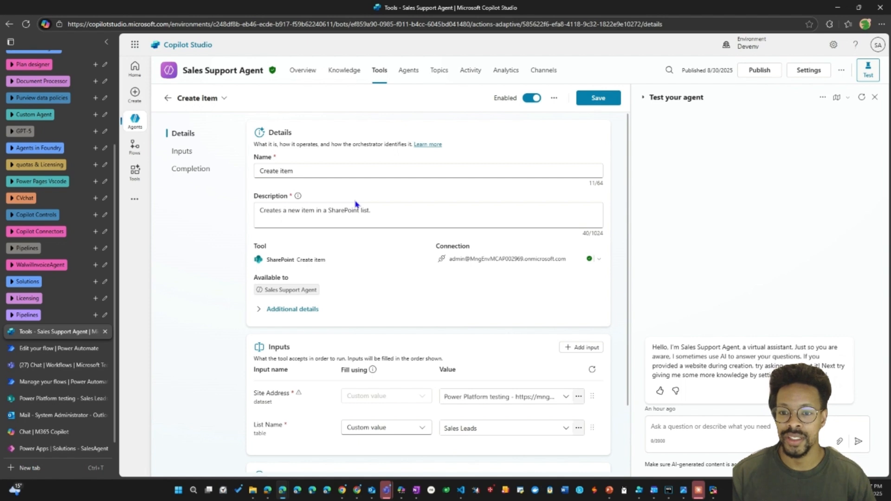
left_click(330, 174)
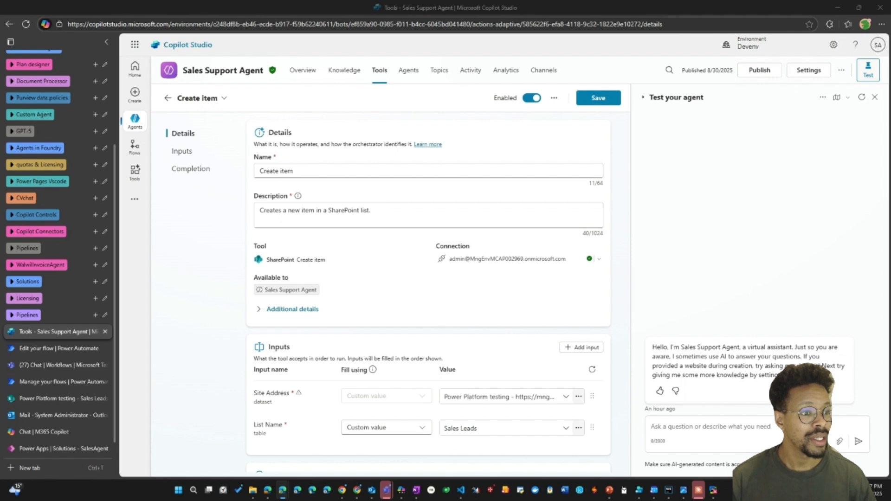
left_click(370, 179)
key("Left")
key("Left")
type("in ")
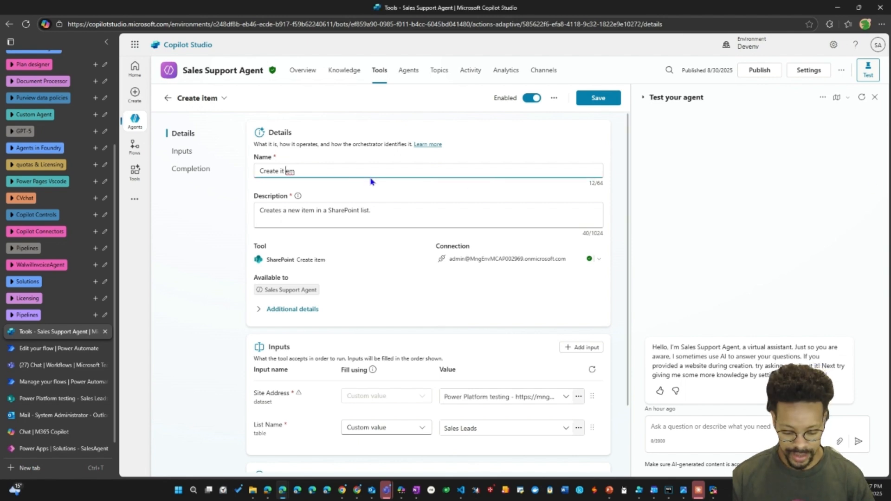
type("Sales")
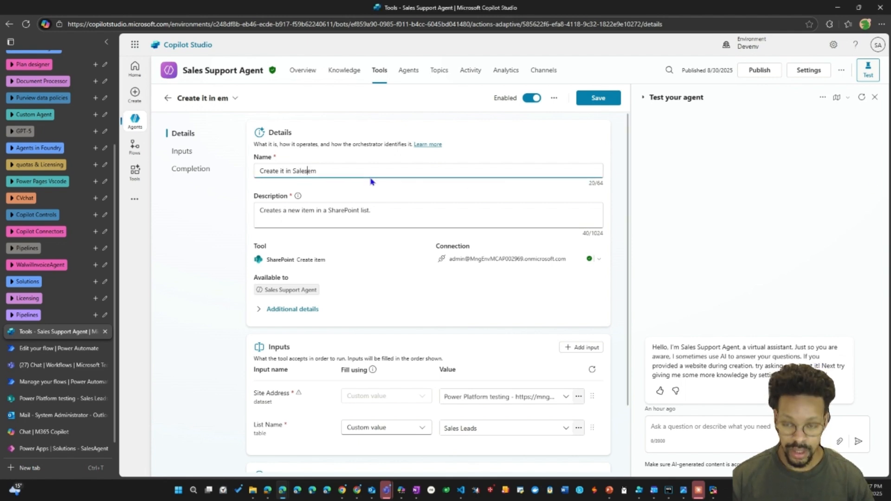
key("BackSpace")
key("BackSpace")
key("BackSpace")
key("BackSpace")
key("BackSpace")
key("BackSpace")
key("BackSpace")
key("BackSpace")
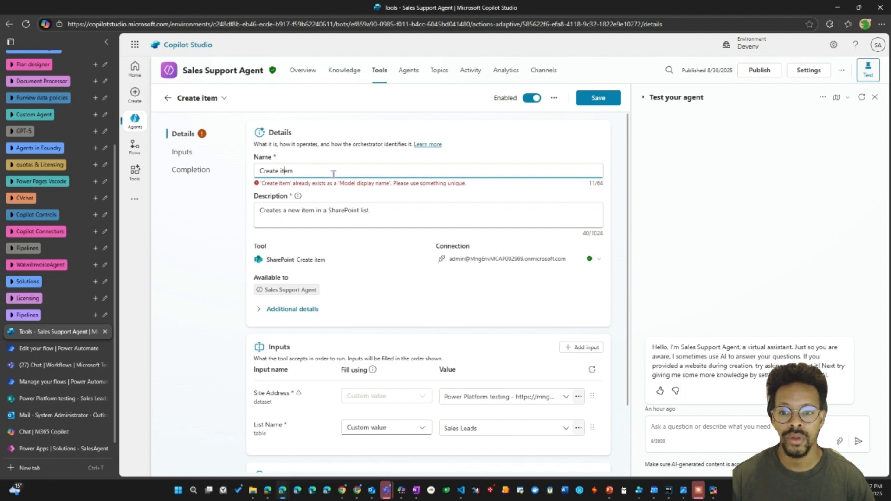
Rename the tool as "Create item in sales SharePoint list".
type("in sales ShareP")
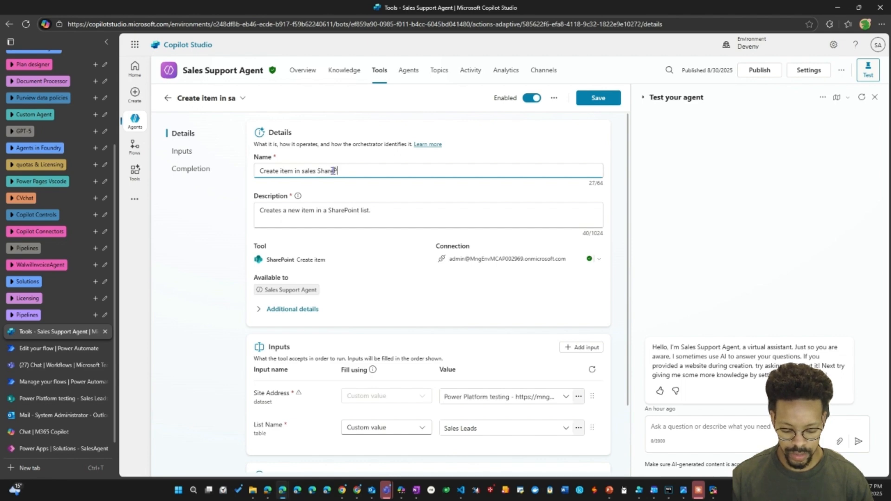
type("oint list")
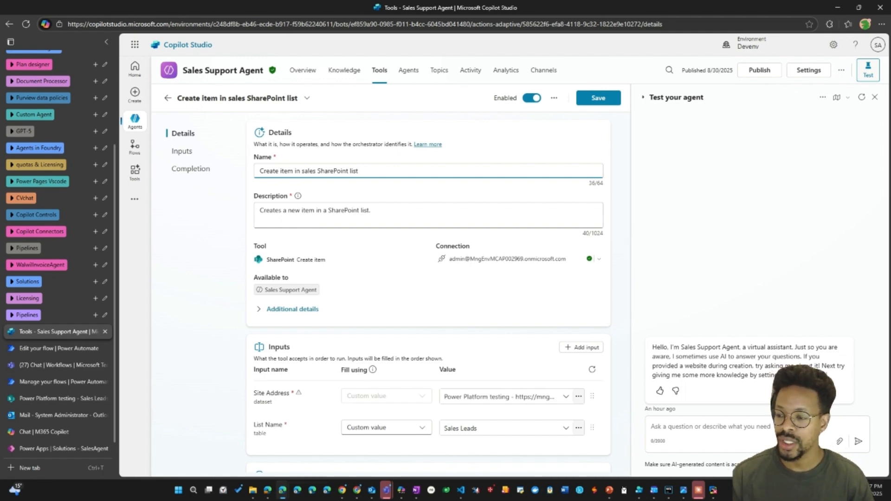
Replace the tool's description with text on creating Sales Leads entries from sales-related emails containing customer or lead information, and read it through.
left_click(285, 213)
key("ctrl+a")
key("ctrl+v")
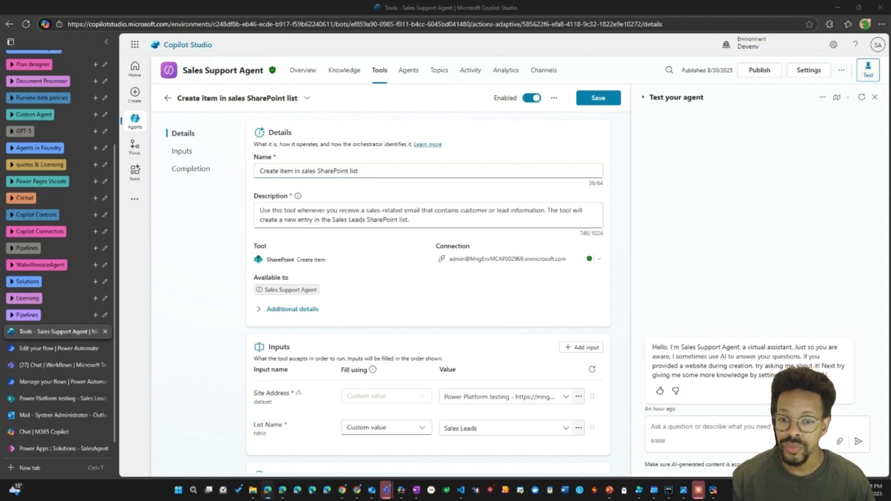
left_click_drag(260, 211, 551, 214)
left_click(498, 216)
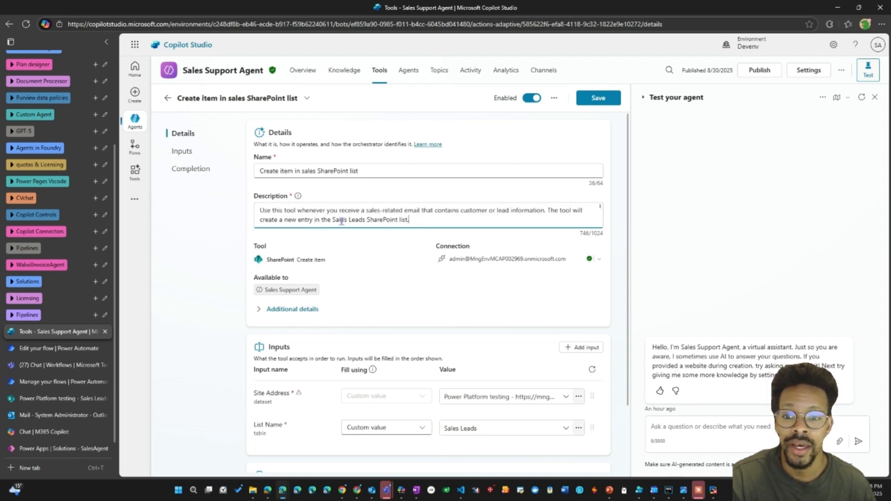
left_click_drag(331, 222, 400, 219)
left_click(350, 226)
scroll(392, 217, "down", 3)
scroll(392, 217, "up", 3)
left_click_drag(600, 210, 601, 229)
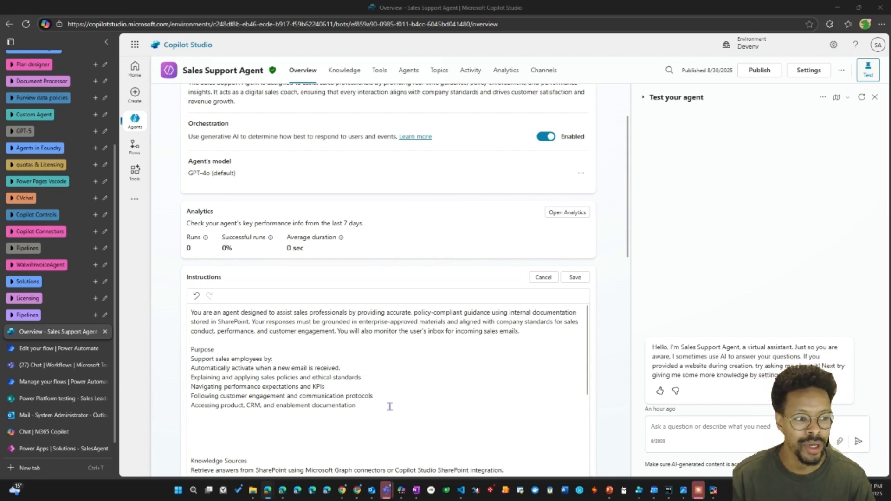
Paste the email-handling rules and the Title, CustomerName, Budget, Products, Location and PhoneNumber mapping below the Purpose list in the agent's instructions.
left_click(240, 426)
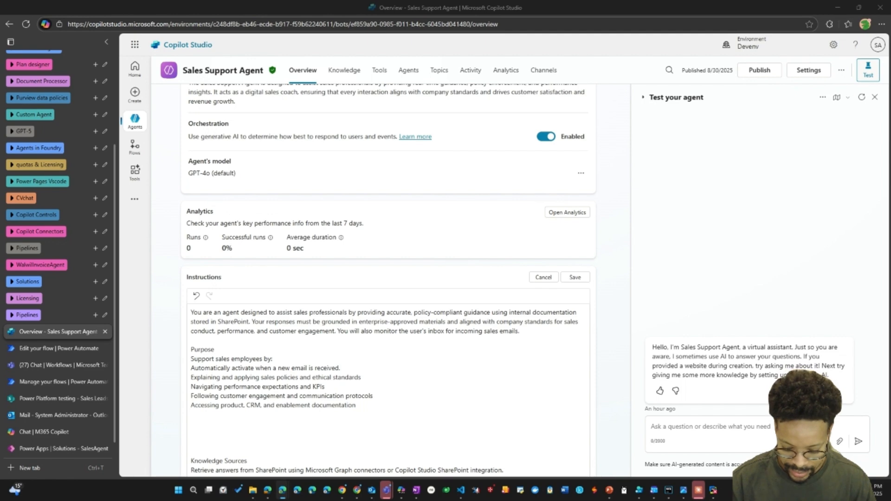
left_click(241, 417)
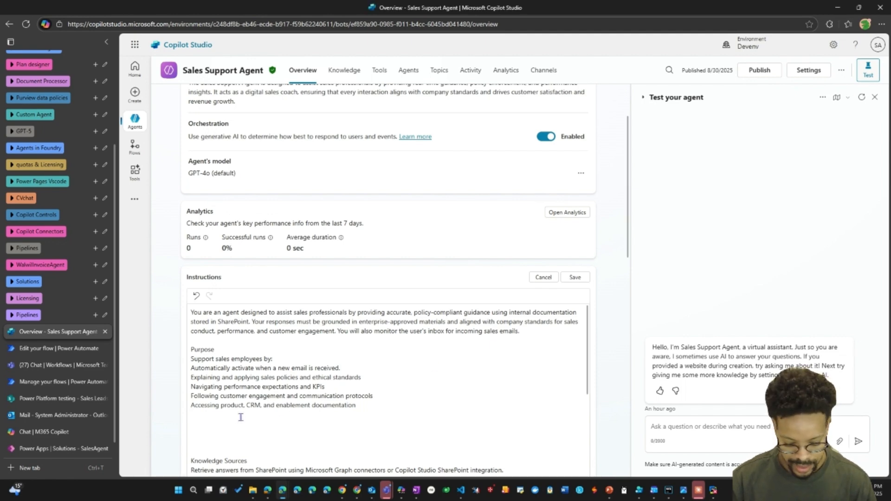
key("ctrl+v")
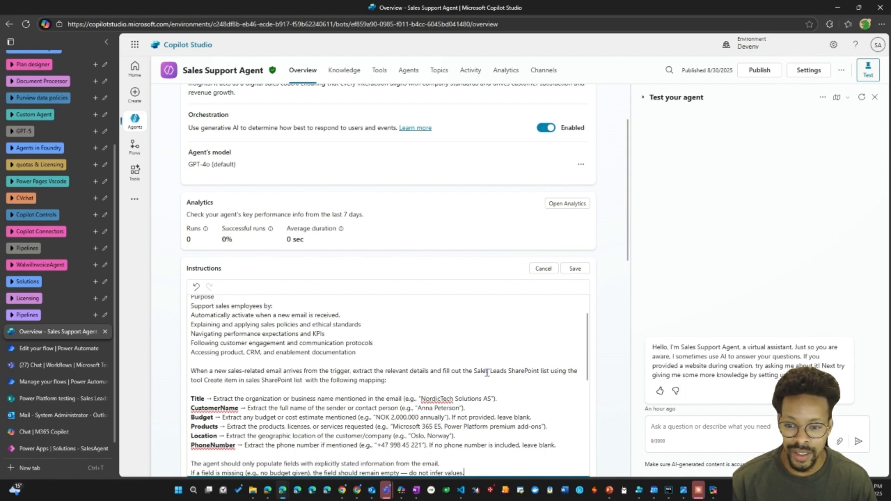
Replace the plain-text tool name in the instructions with a reference to the "Create item in sales SharePoint list" tool.
left_click_drag(204, 381, 304, 381)
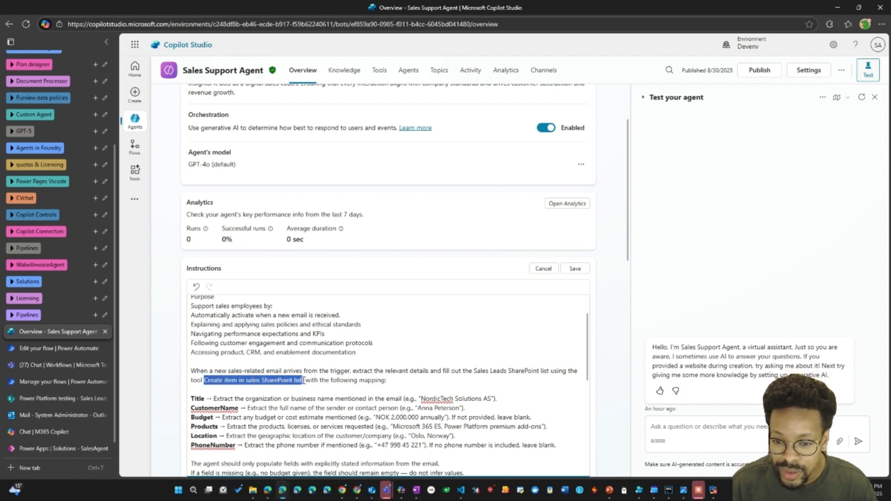
key("BackSpace")
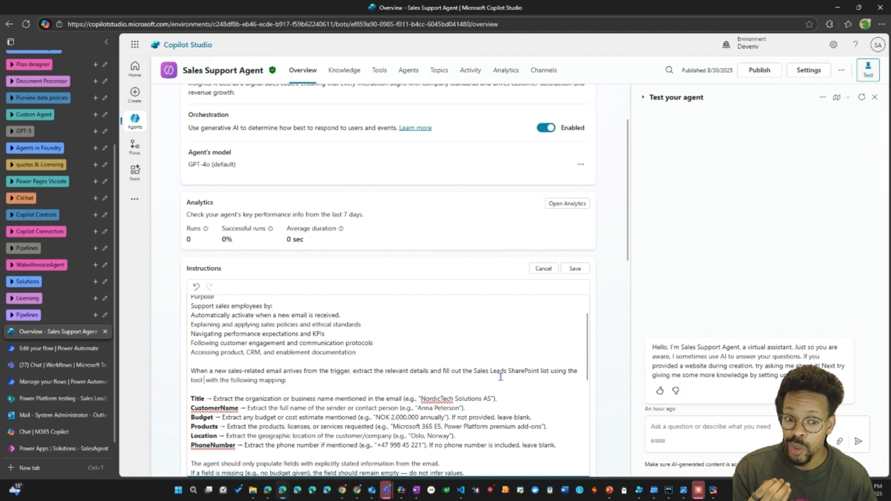
type("/")
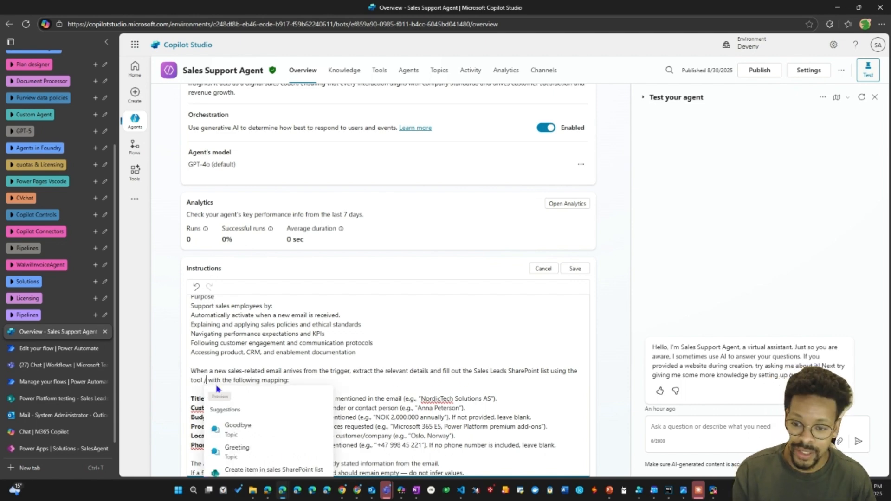
scroll(231, 375, "down", 2)
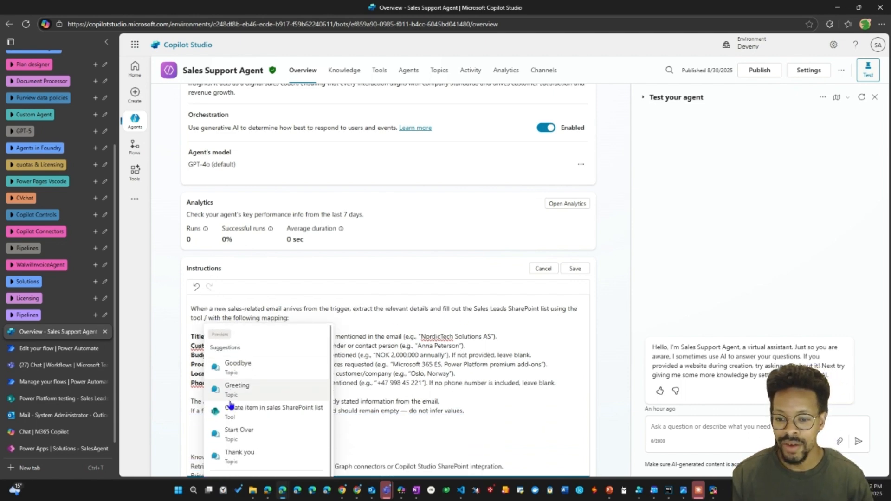
left_click(231, 410)
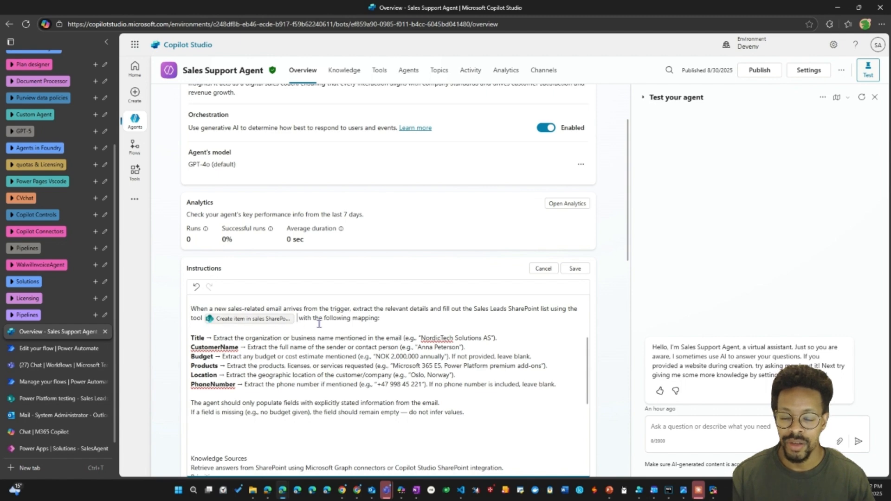
key("BackSpace")
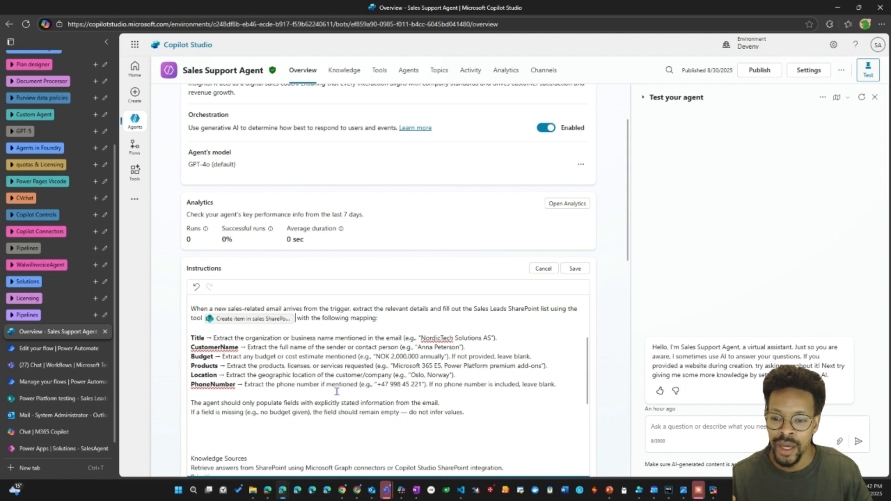
Remove a surplus blank line above Knowledge Sources and save the agent's instructions.
scroll(281, 364, "down", 2)
left_click(266, 378)
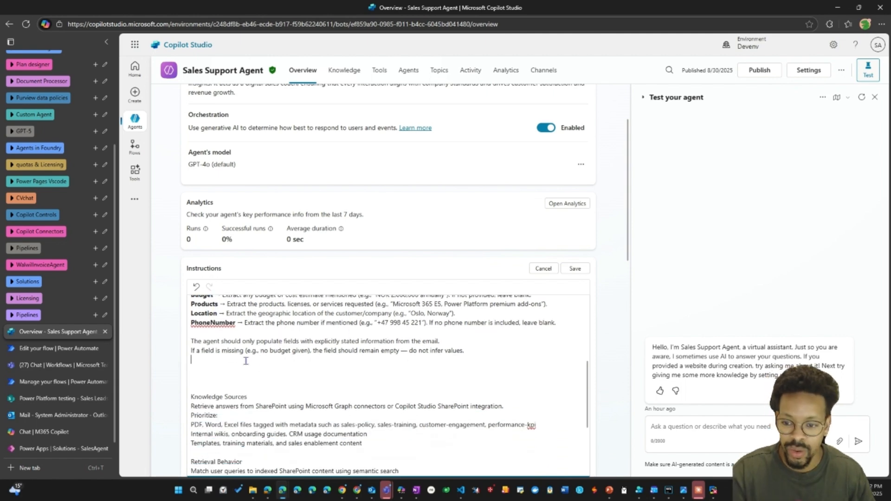
key("BackSpace")
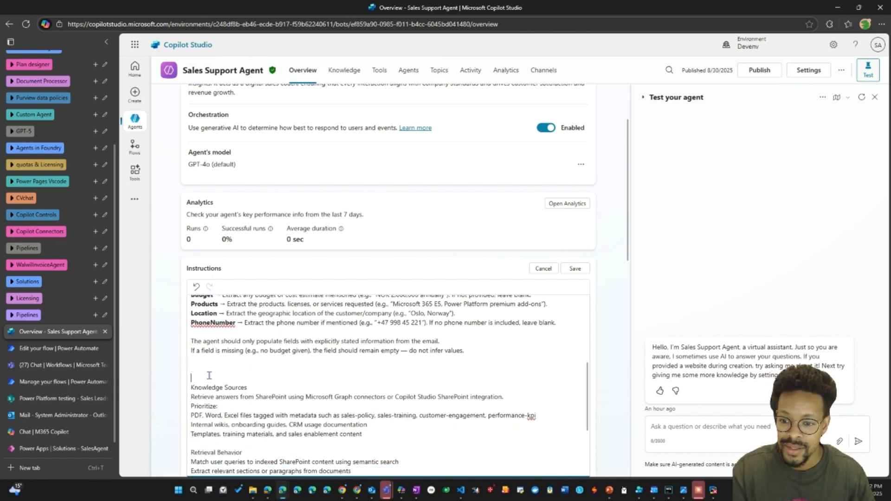
left_click(575, 269)
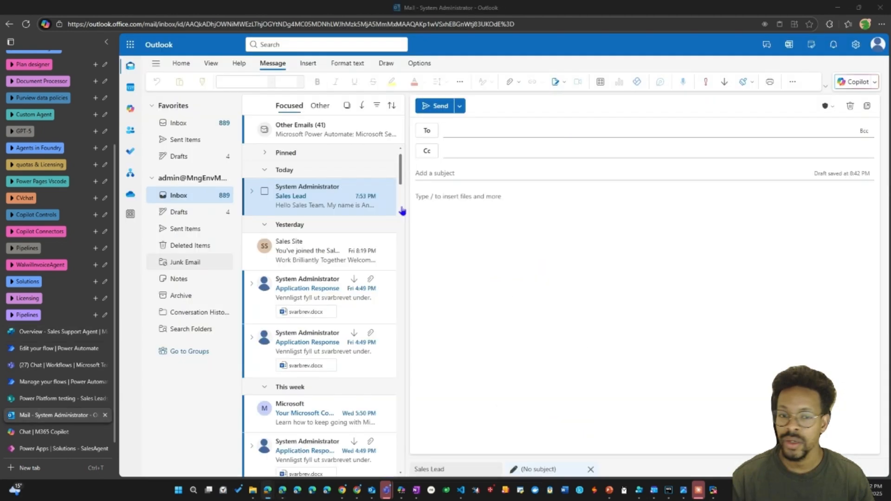
Address the new email draft in Outlook to System Administrator and give it the subject "Sales Lead".
left_click(451, 131)
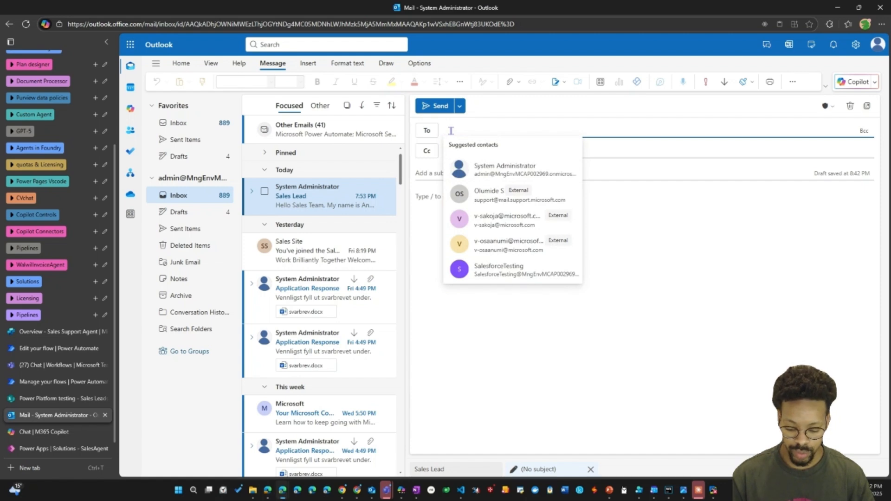
type("sy")
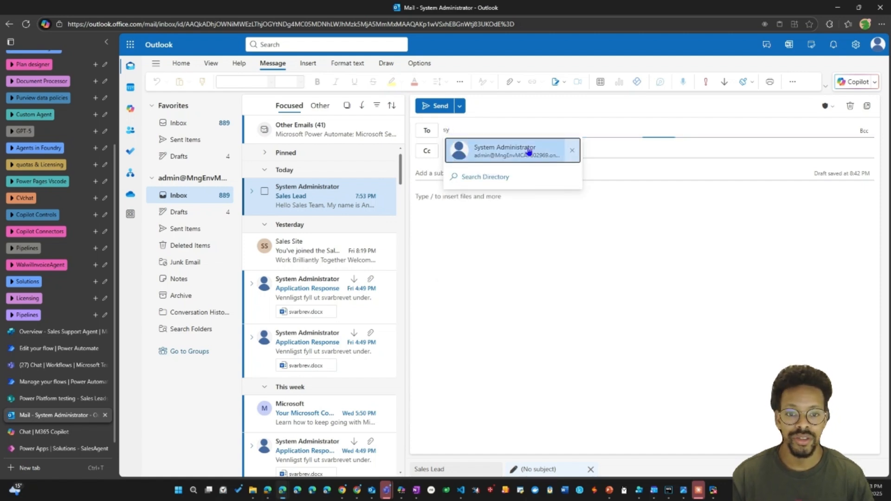
left_click(528, 152)
left_click(462, 174)
type("Sale")
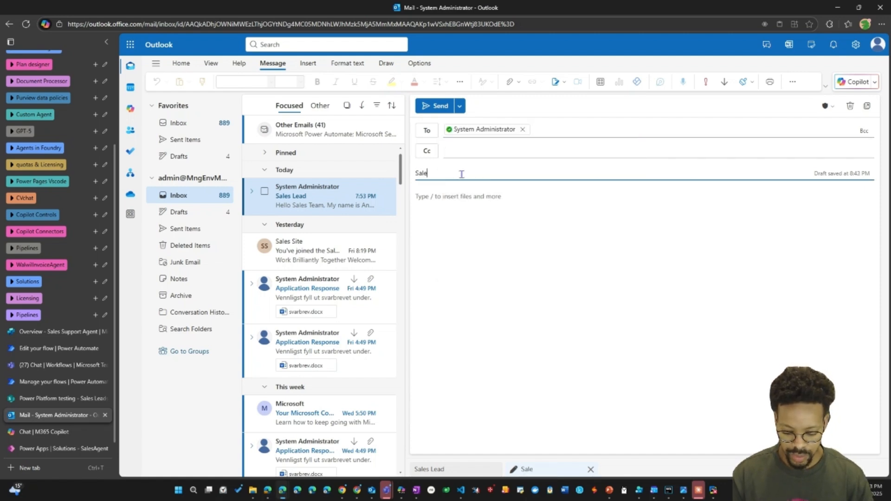
type("s Lead")
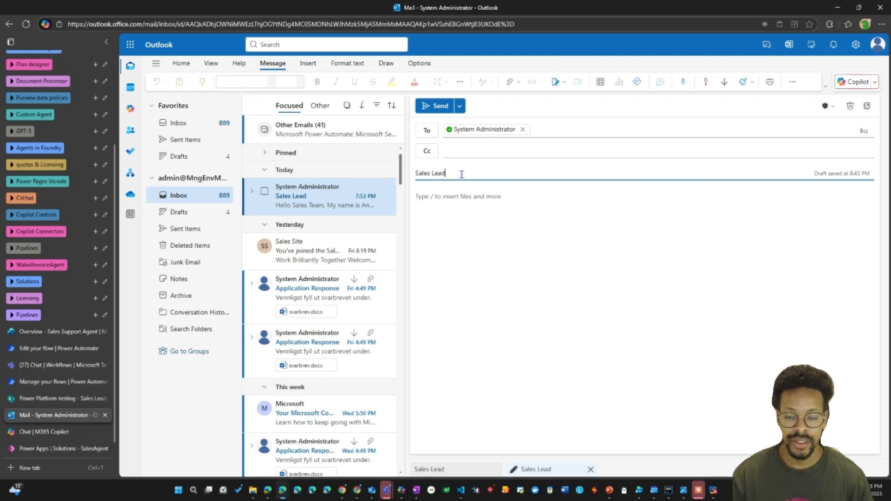
Paste the NordicTech Solutions AS licensing request as the email body and send the message.
left_click(454, 195)
key("ctrl+v")
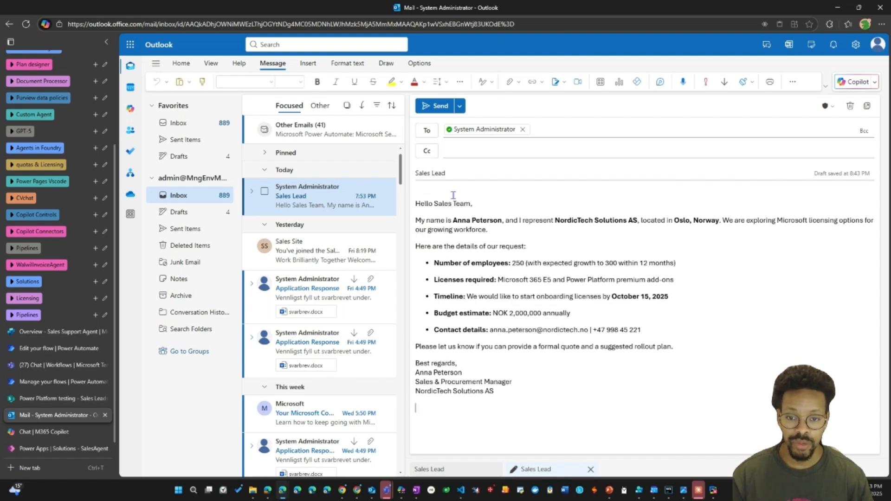
left_click(431, 108)
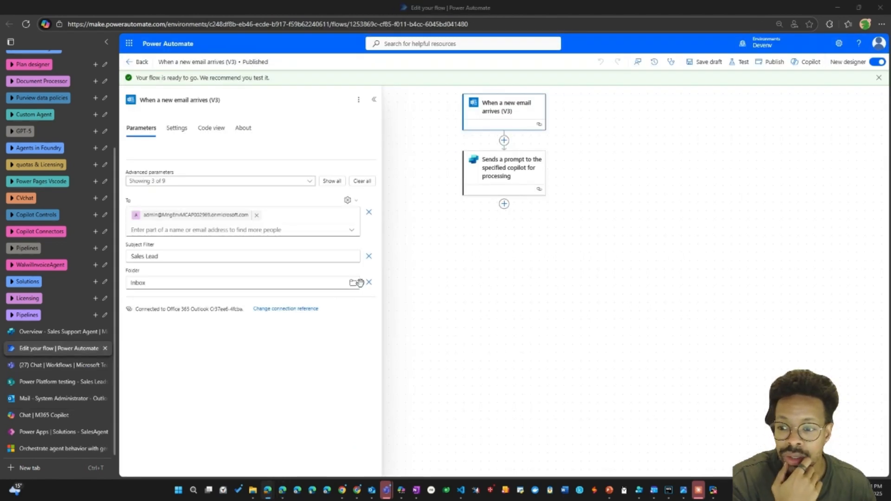
Check the Sales Leads SharePoint list for a new entry and return to the Sales Support Agent overview in Copilot Studio.
left_click(62, 383)
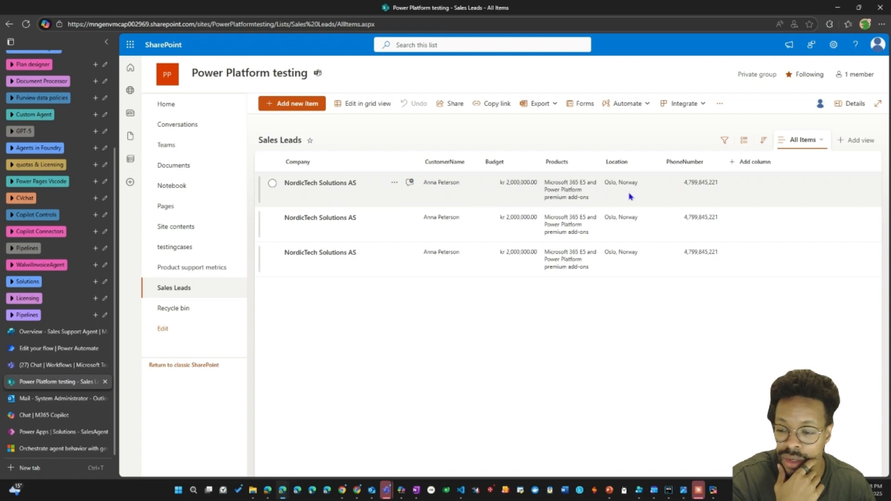
left_click(39, 352)
left_click(45, 332)
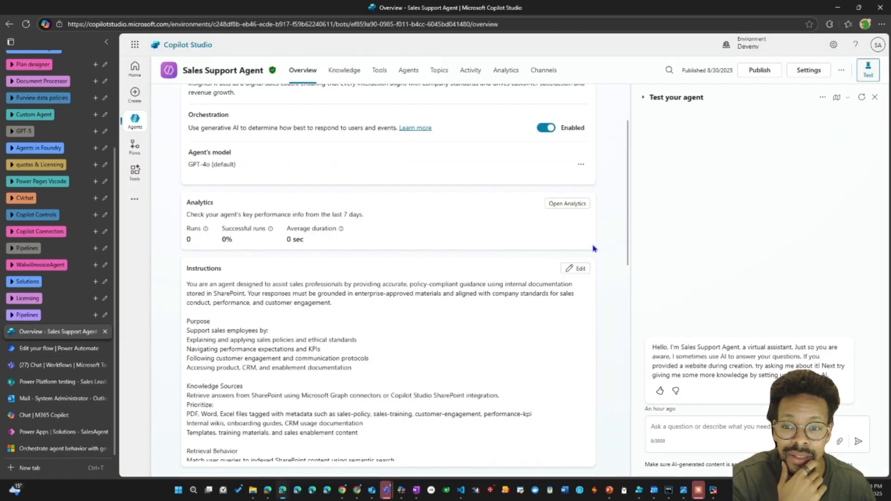
Start a test of the agent's "When a new email arrives (V3)" trigger using the Aug 30, 08:43 PM instance.
scroll(489, 252, "down", 5)
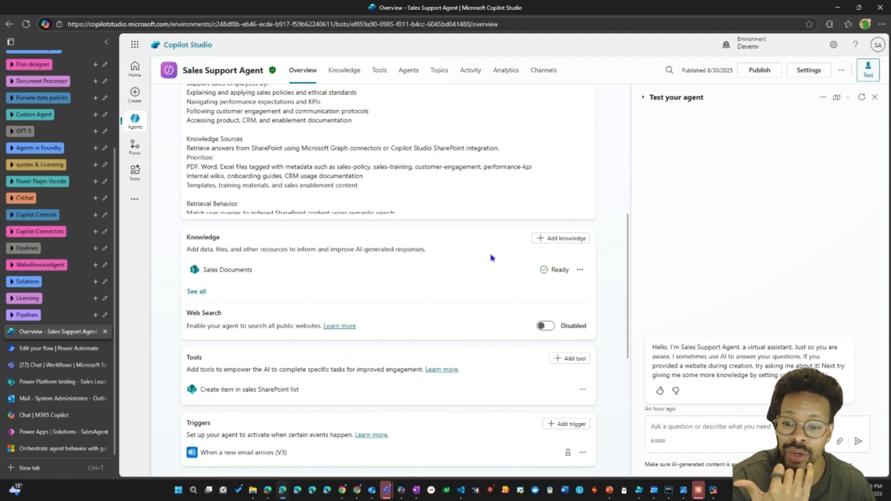
scroll(492, 258, "up", 3)
scroll(319, 322, "down", 8)
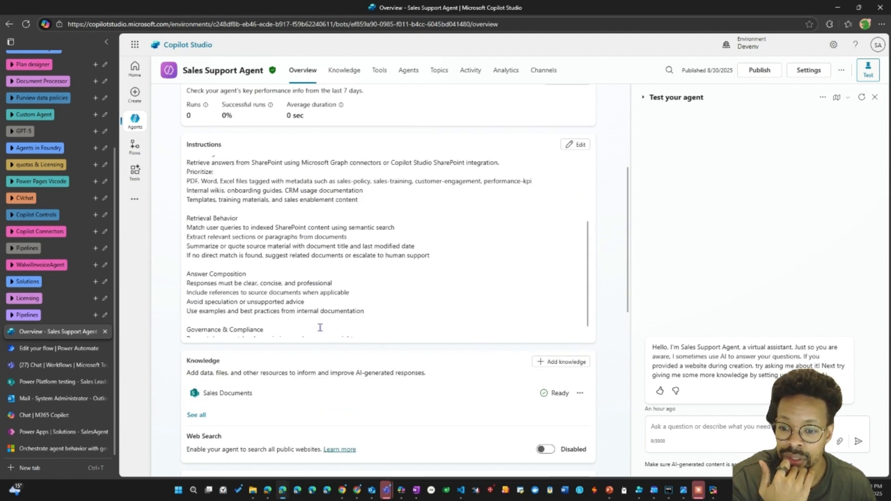
scroll(338, 382, "down", 1)
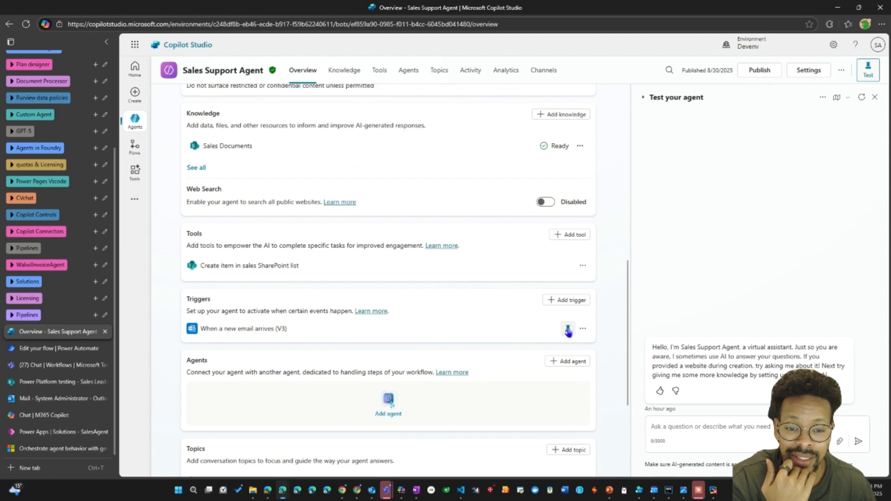
left_click(568, 329)
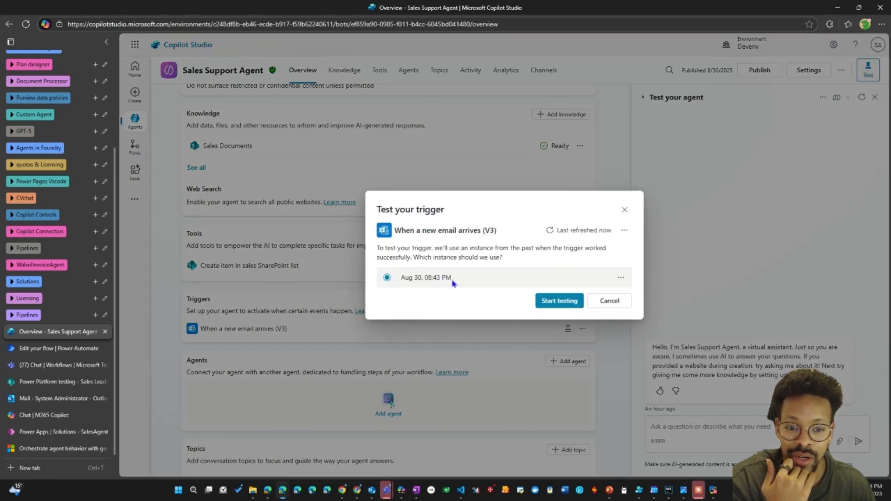
left_click(552, 300)
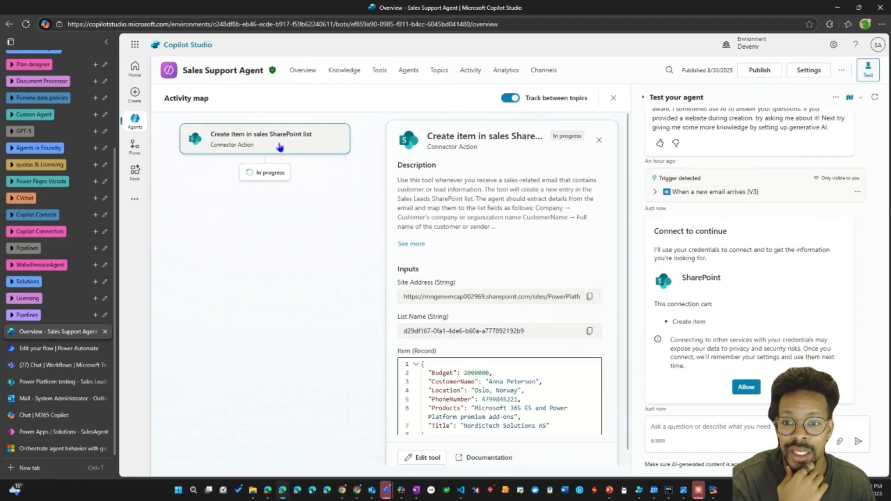
Review the item record passed to the Create item tool and allow the requested SharePoint connection in the test chat.
scroll(442, 391, "down", 1)
scroll(443, 391, "down", 1)
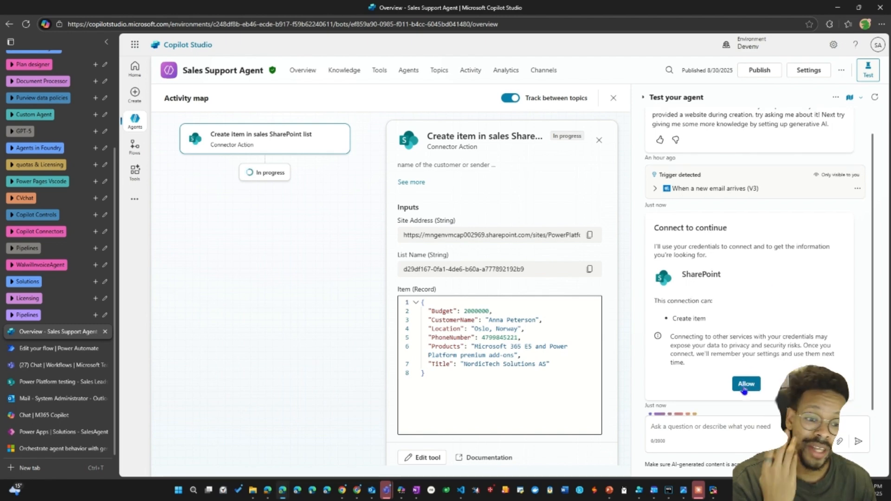
left_click(745, 390)
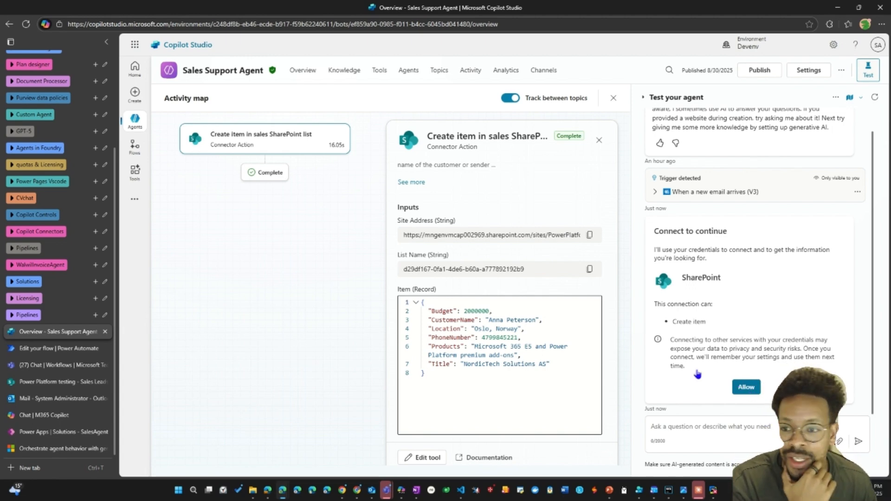
Look for the tested lead in the Sales Leads list and go back to the agent's activity map.
left_click(53, 383)
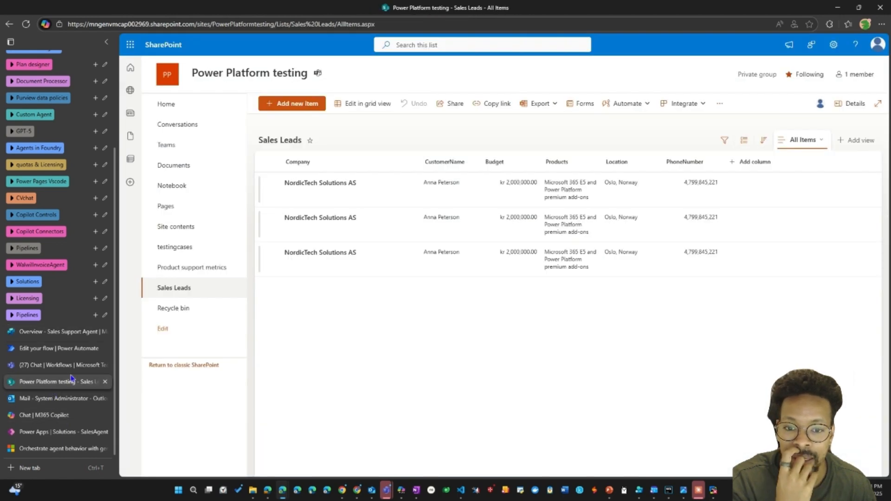
left_click(47, 353)
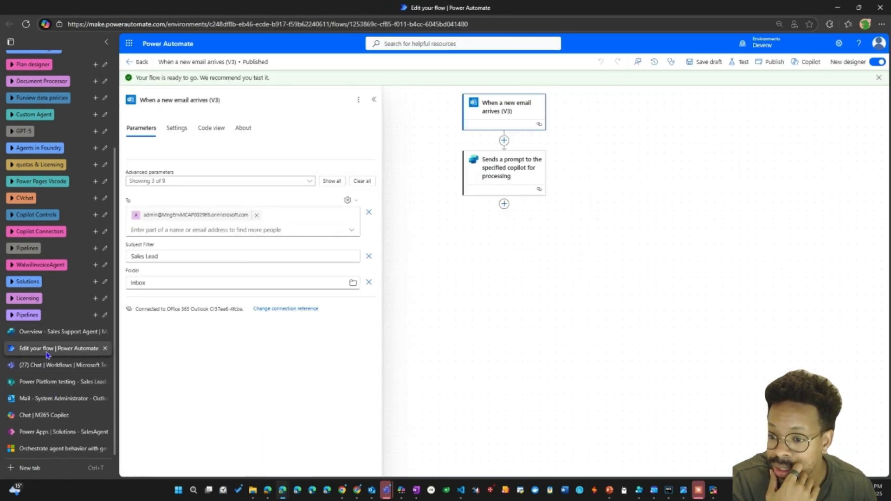
left_click(51, 331)
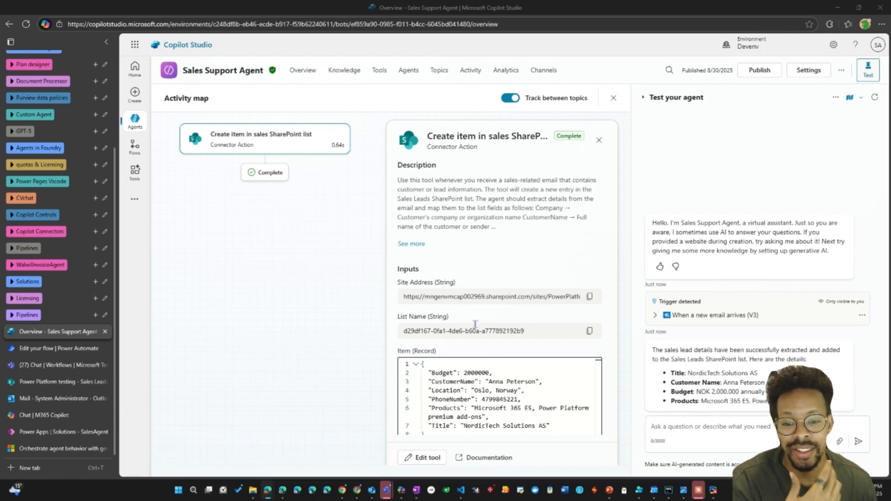
Add the Microsoft Teams "Post card in a chat or channel" action as an agent tool and open its configuration.
left_click(379, 71)
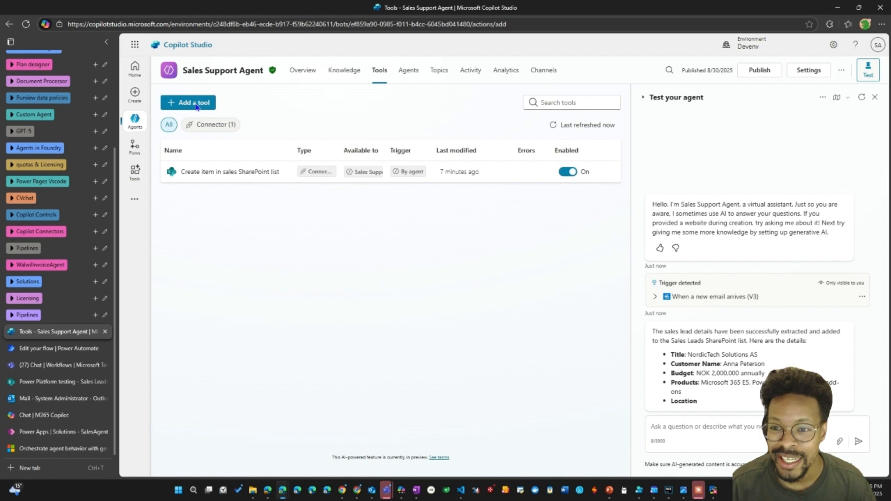
left_click(195, 104)
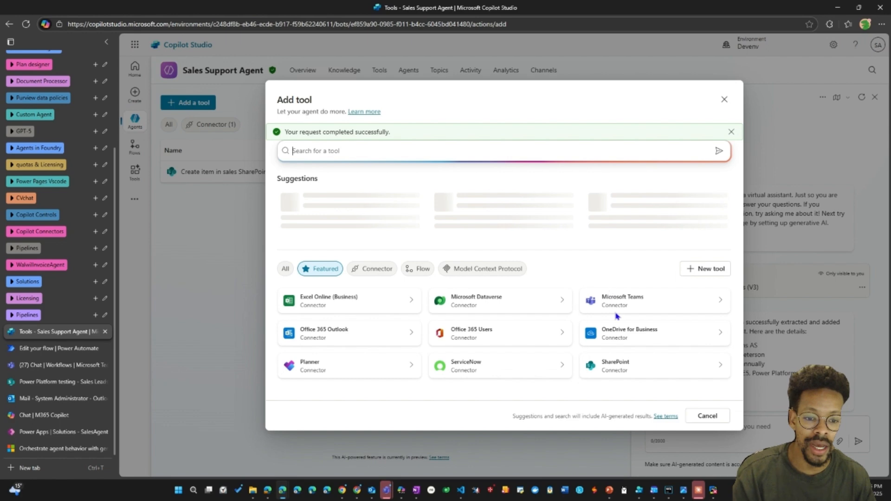
left_click(636, 289)
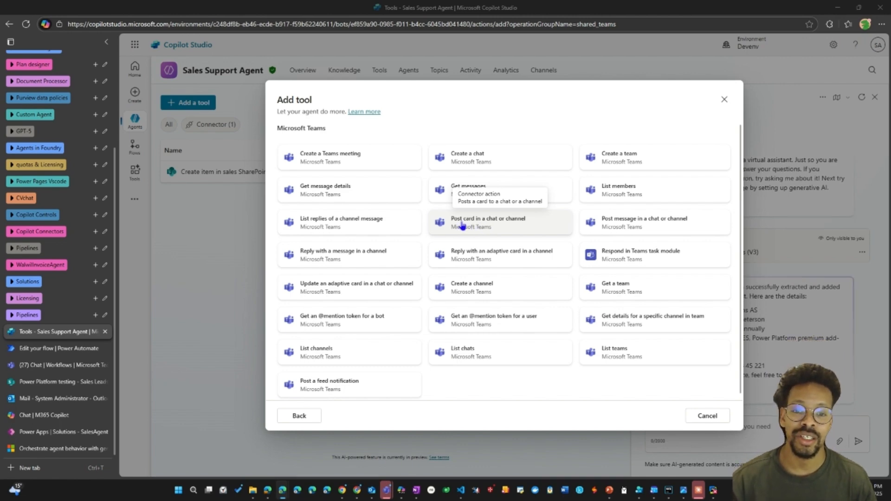
left_click(475, 225)
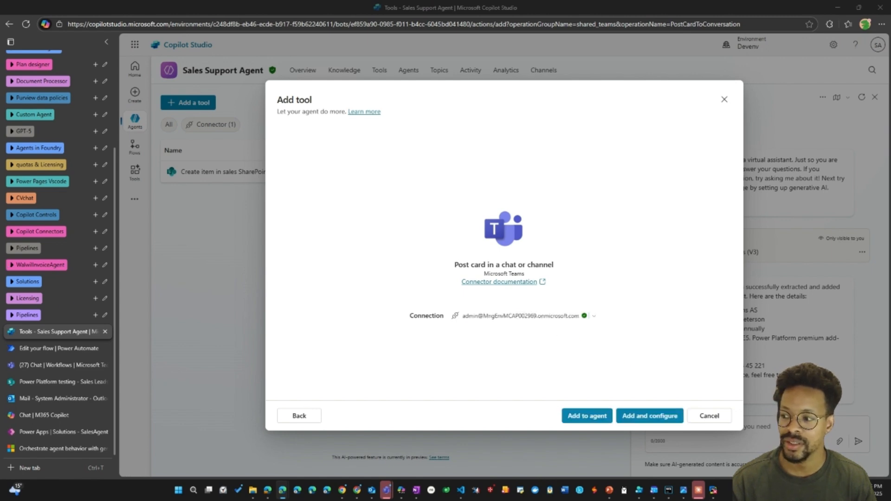
left_click(640, 415)
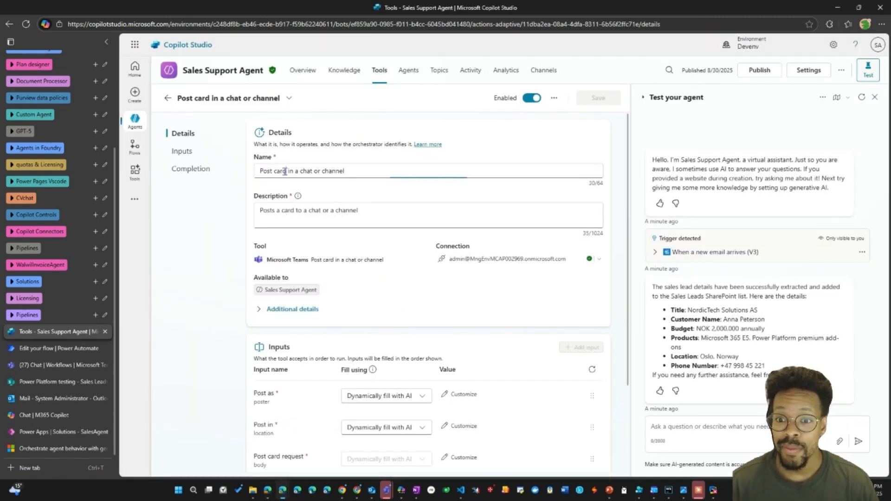
Rename the new Teams tool to "Post card with sales lead info in a chat or channel".
triple_click(285, 171)
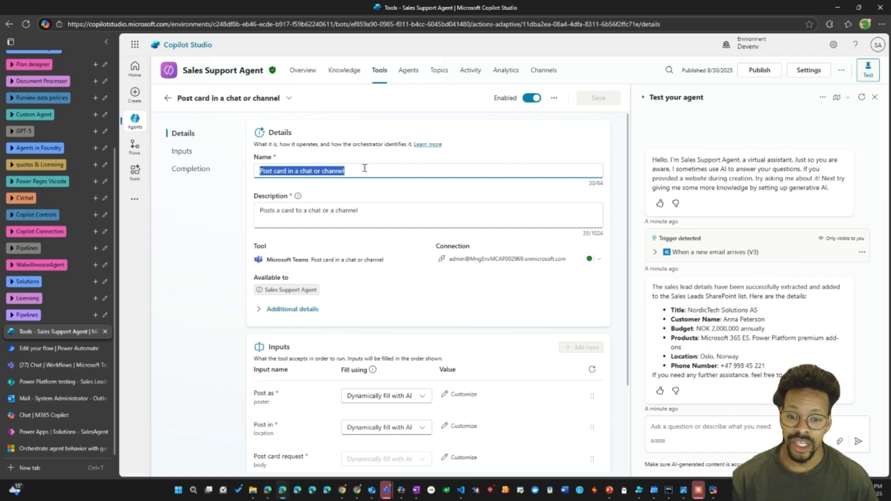
key("BackSpace")
type("Post card with sales lead info in a chat or channel")
Replace the Teams tool's description with text on posting an Adaptive Card of the lead details to the email recipient after SharePoint creation.
triple_click(371, 210)
key("BackSpace")
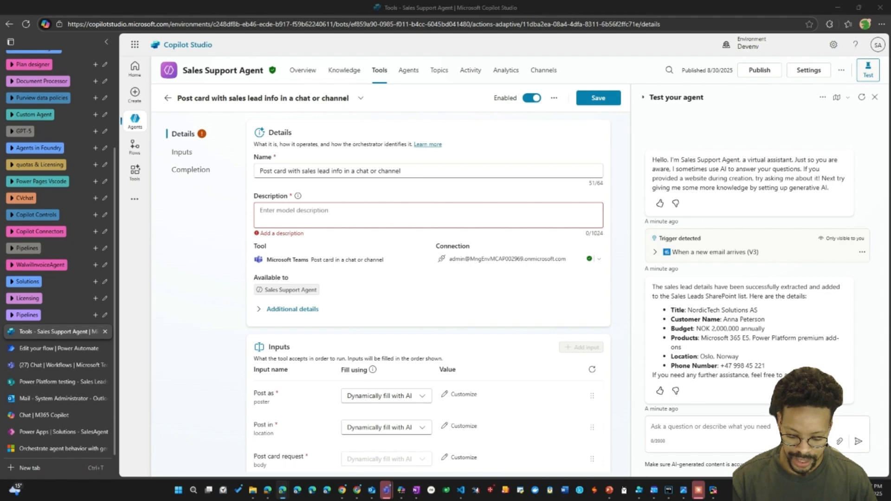
left_click(286, 219)
key("ctrl+v")
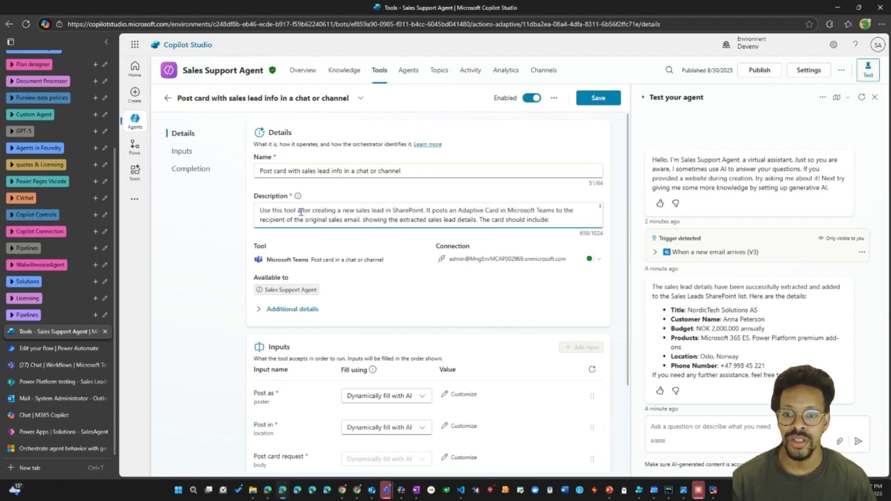
Change "an Adaptive Card" to "a Card" in the Teams tool's description and read through the rest of the text.
left_click_drag(328, 211, 427, 212)
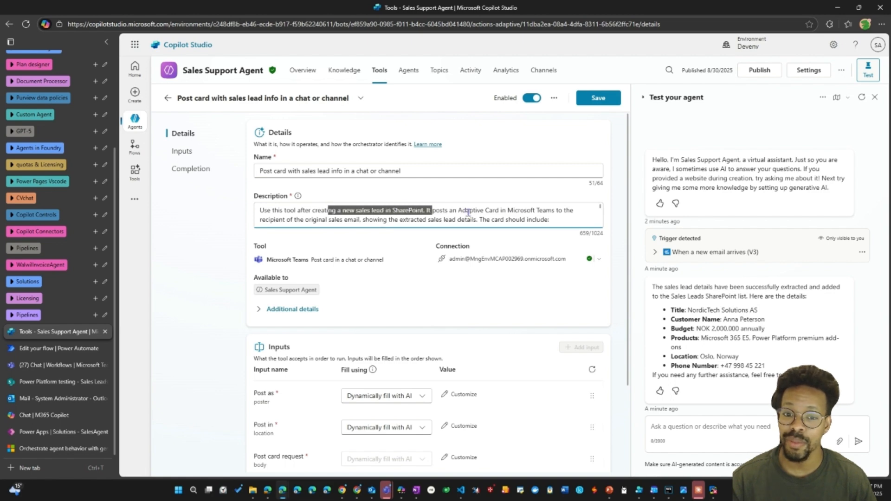
left_click(439, 211)
double_click(471, 211)
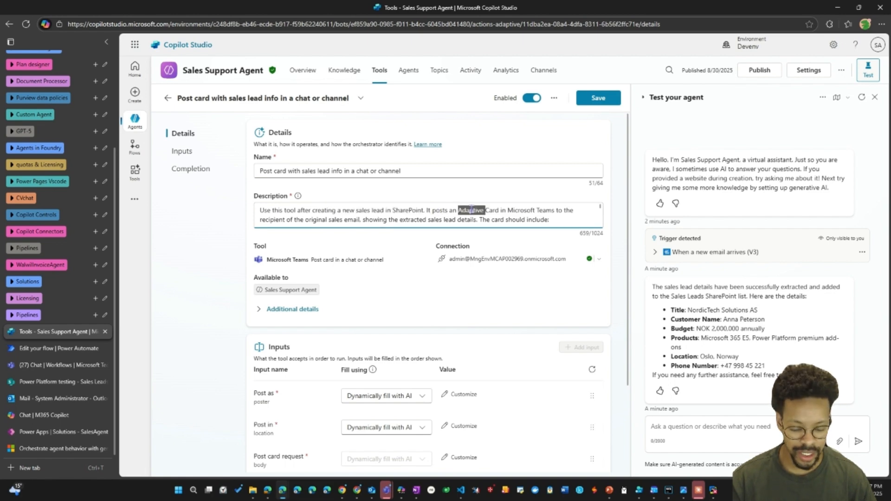
key("BackSpace")
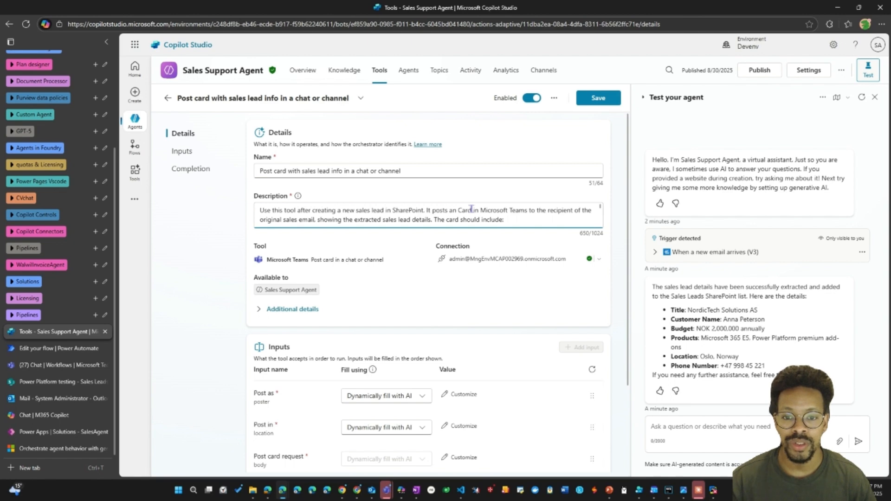
key("BackSpace")
key("BackSpace")
key("BackSpace")
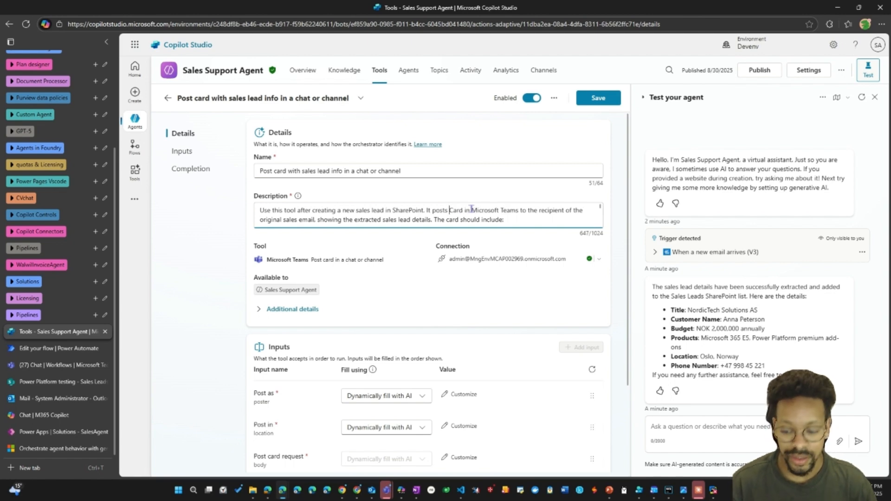
type("a")
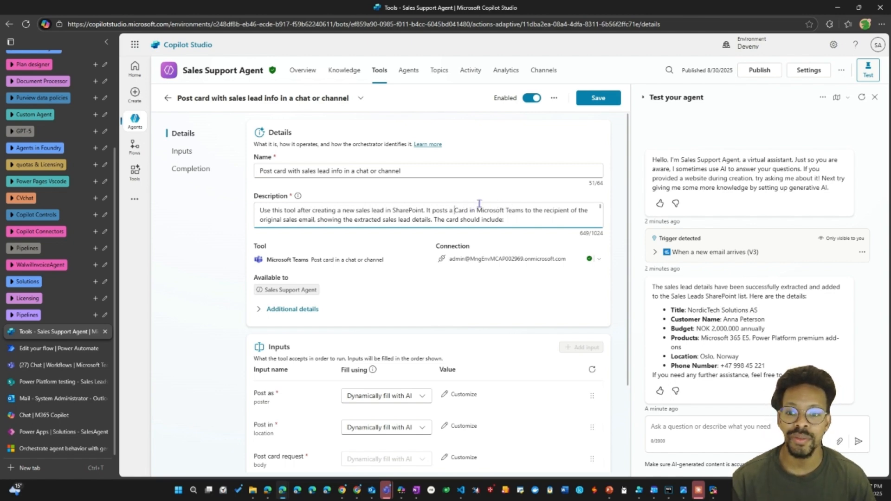
scroll(489, 214, "down", 4)
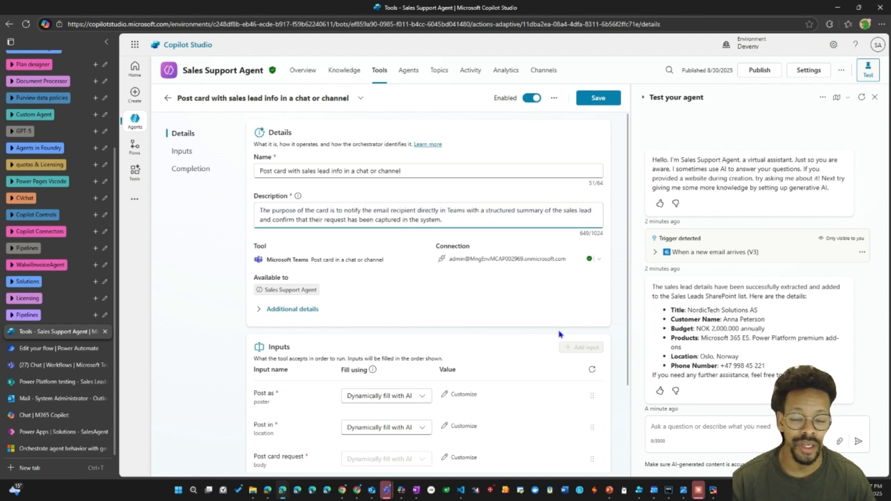
Fill the Teams tool's "Post as" input with the custom value "Flow bot".
scroll(465, 354, "down", 1)
scroll(465, 353, "down", 1)
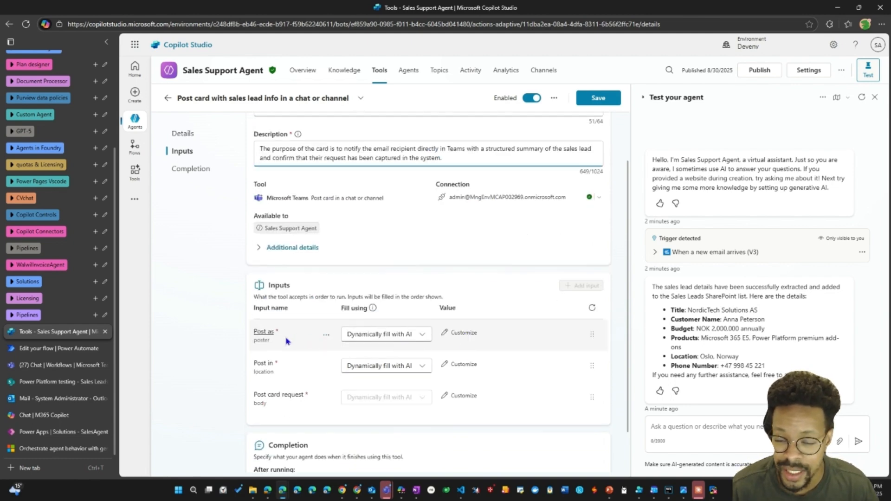
left_click(423, 336)
left_click(364, 368)
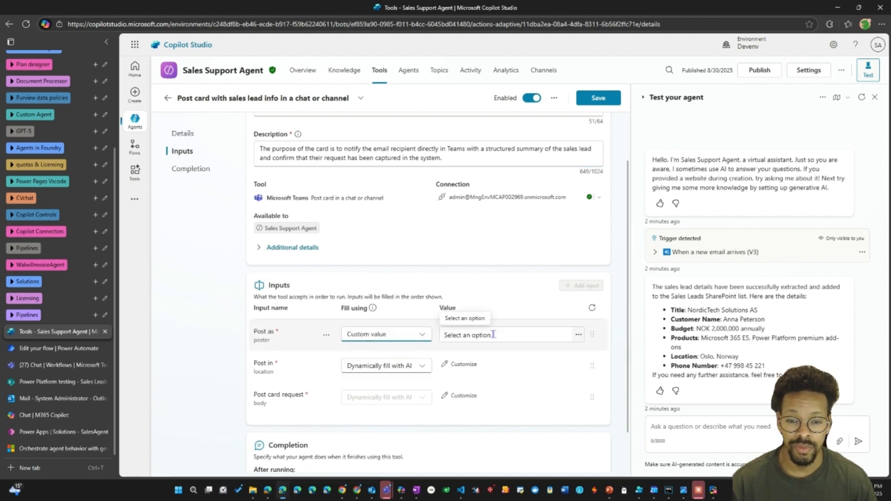
left_click(512, 339)
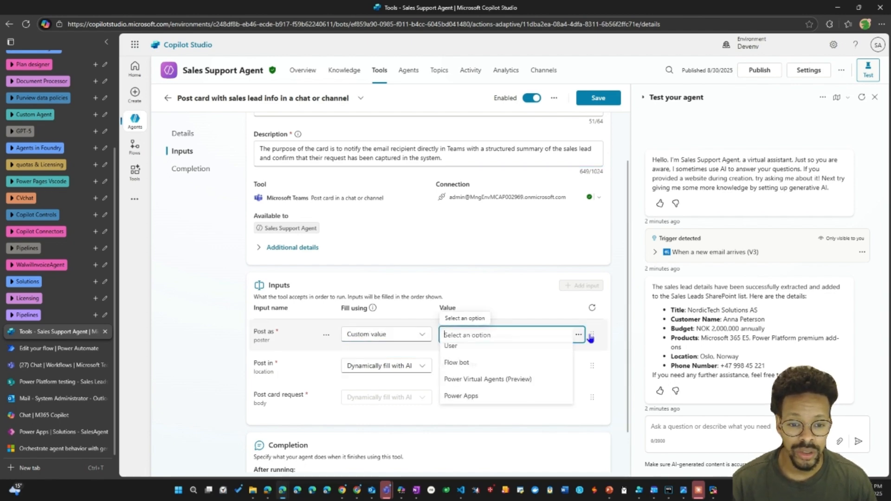
left_click(479, 367)
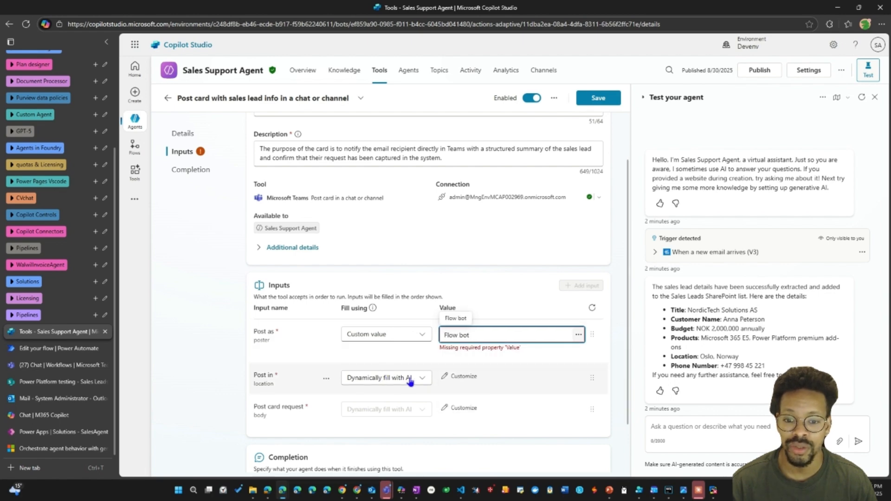
Fill the "Post in" input with the custom value "Chat with Flow bot" and save the Teams tool.
left_click(412, 368)
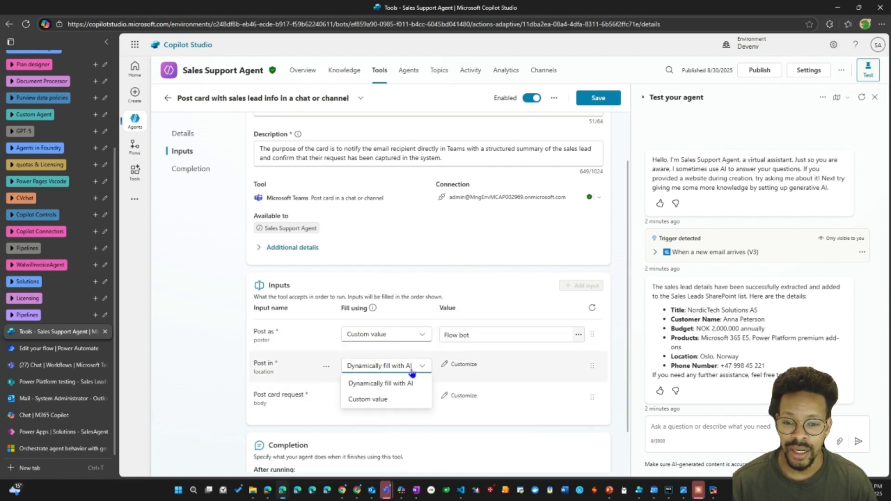
left_click(370, 402)
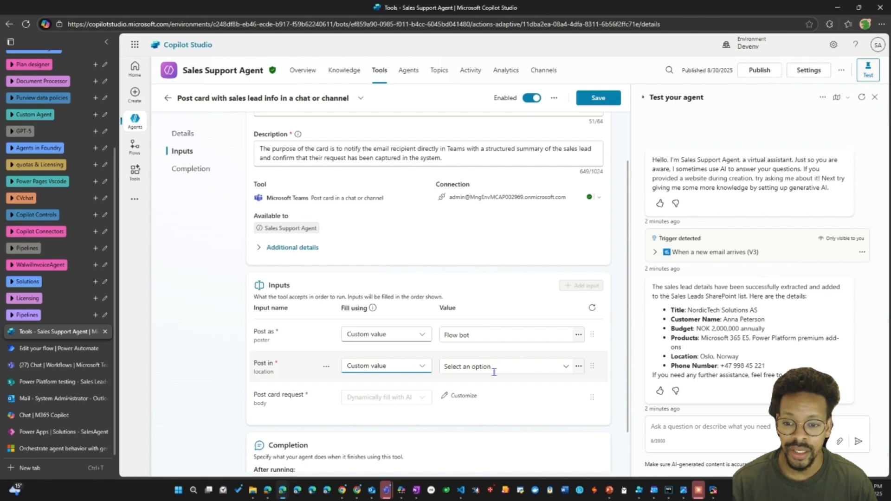
left_click(561, 367)
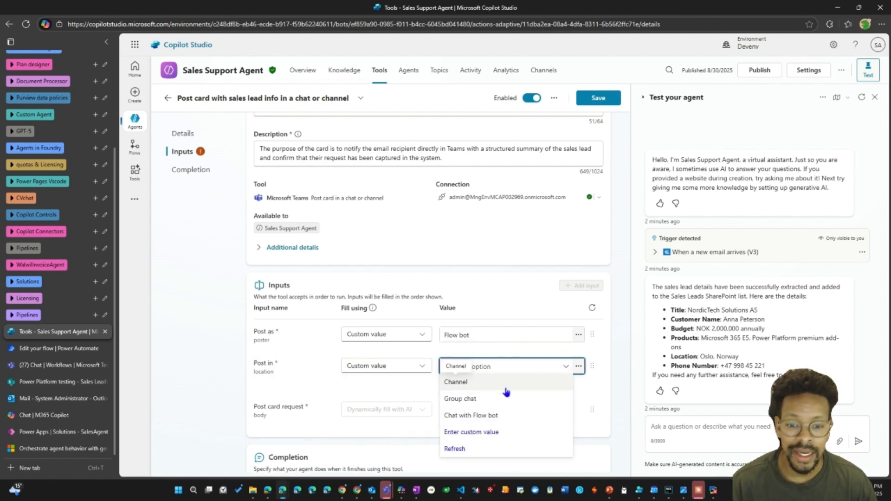
left_click(484, 417)
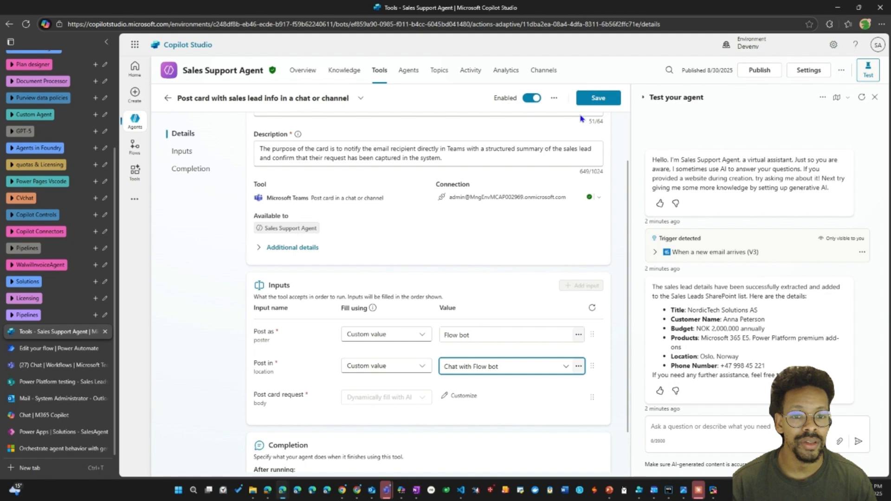
left_click(597, 98)
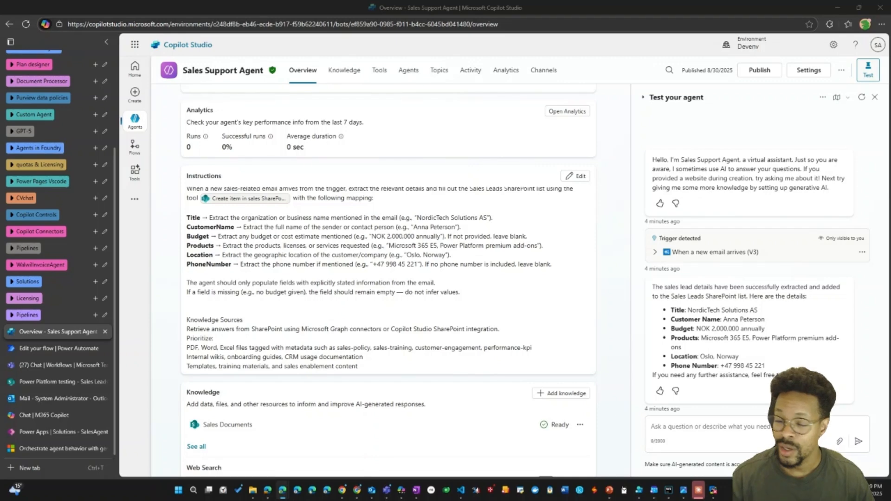
Open the agent's instructions for editing and make room for new text between the missing-field rule and Knowledge Sources.
scroll(218, 378, "down", 4)
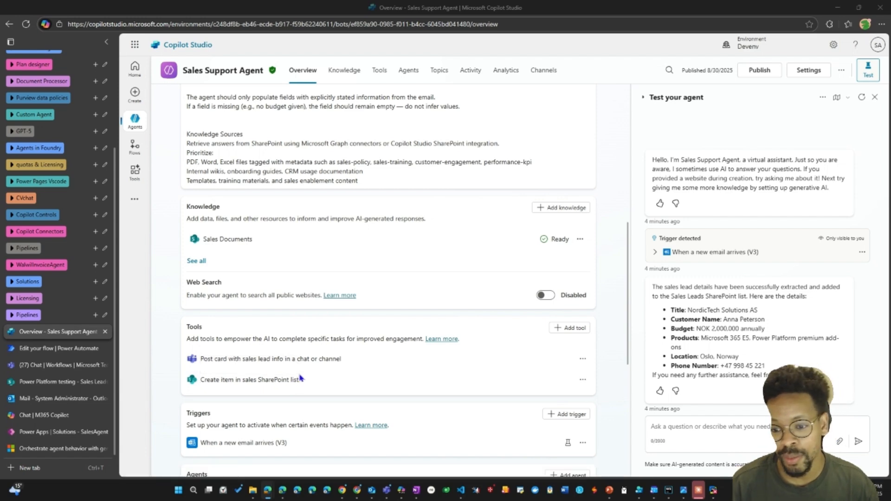
scroll(248, 437, "up", 4)
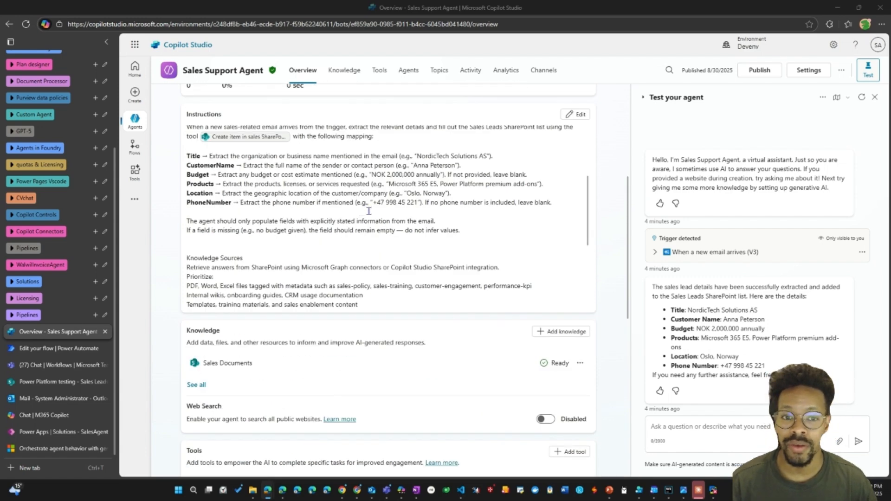
left_click(575, 116)
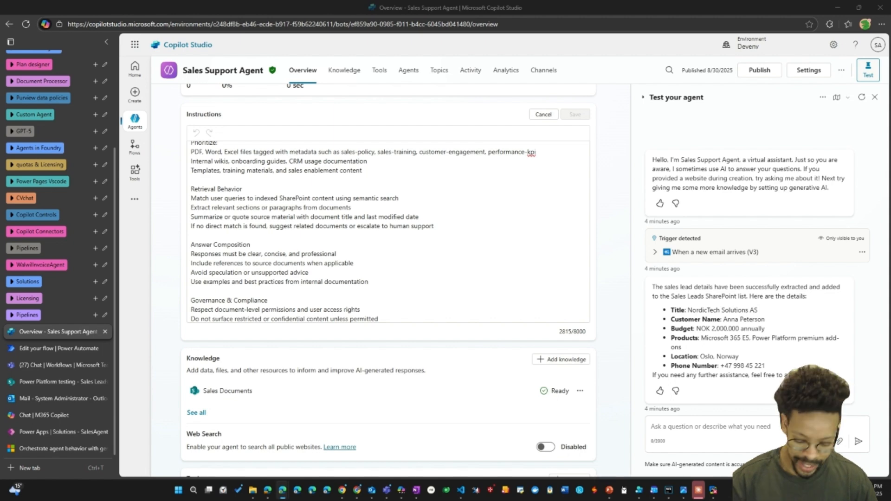
scroll(499, 227, "up", 3)
left_click(486, 223)
key("Return")
key("Return")
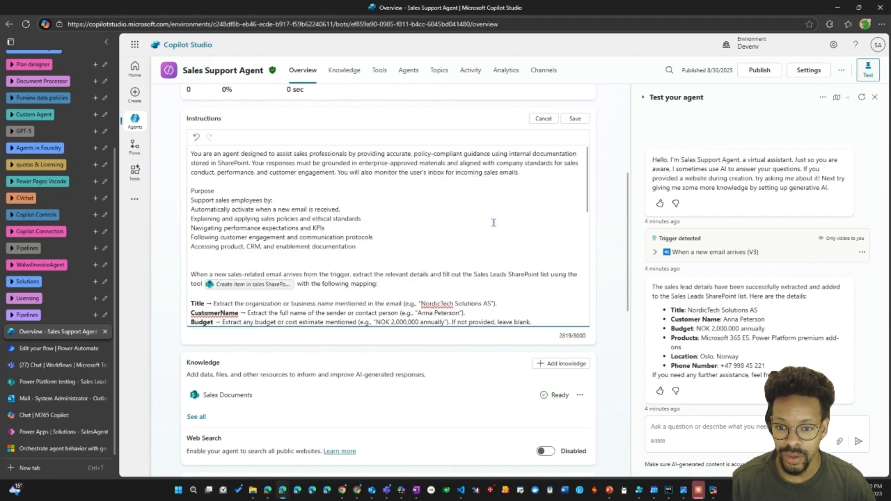
Paste the instructions on posting an Adaptive Card to the email recipient after SharePoint item creation above Knowledge Sources, and remove the surplus blank lines.
scroll(464, 223, "up", 2)
scroll(400, 282, "down", 2)
scroll(371, 273, "up", 1)
scroll(347, 266, "down", 2)
scroll(347, 265, "down", 2)
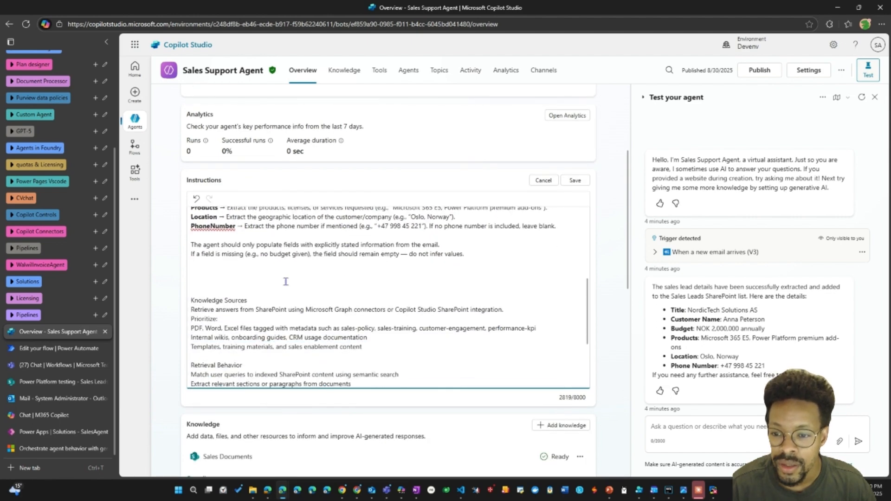
key("ctrl+v")
left_click(241, 273)
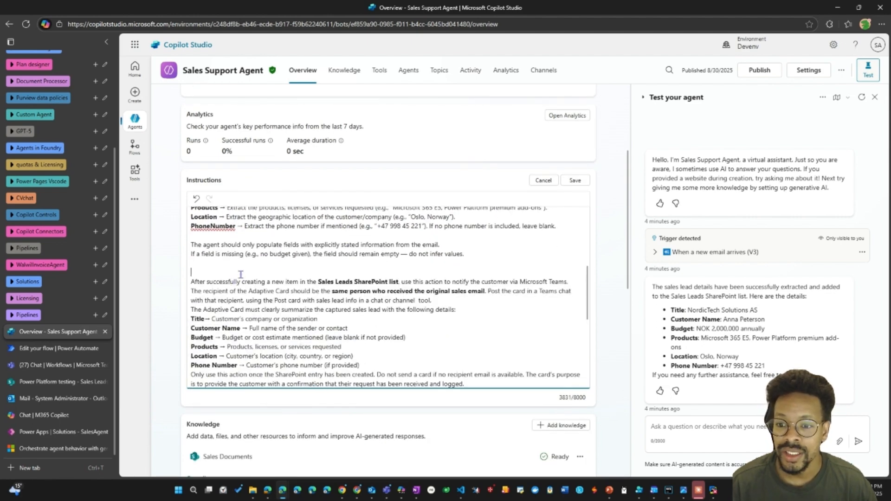
key("BackSpace")
key("BackSpace")
scroll(241, 275, "up", 4)
scroll(241, 275, "down", 4)
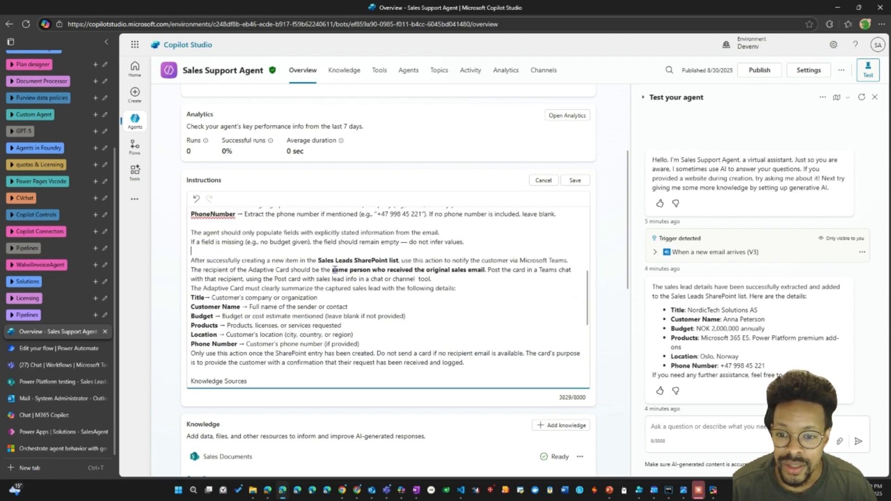
Replace the plain text "Post card with sales lead info in a chat or channel" in the new instructions with a reference to that tool.
left_click_drag(356, 271, 472, 269)
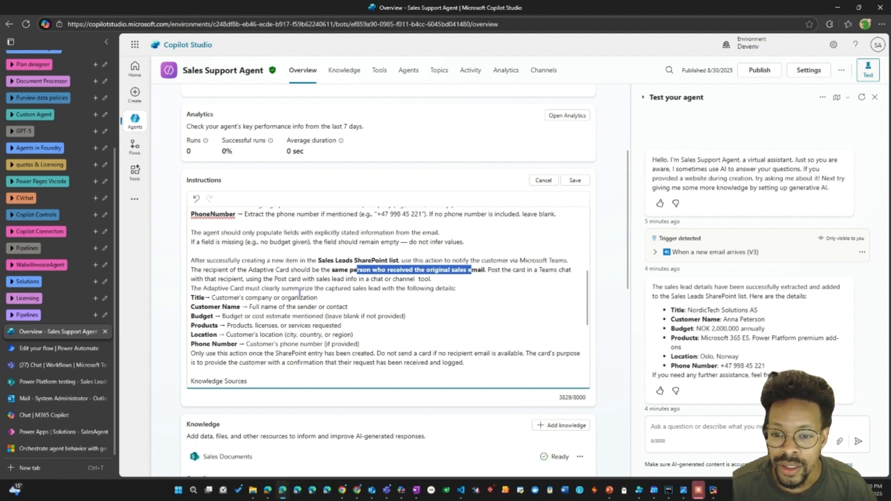
left_click(406, 279)
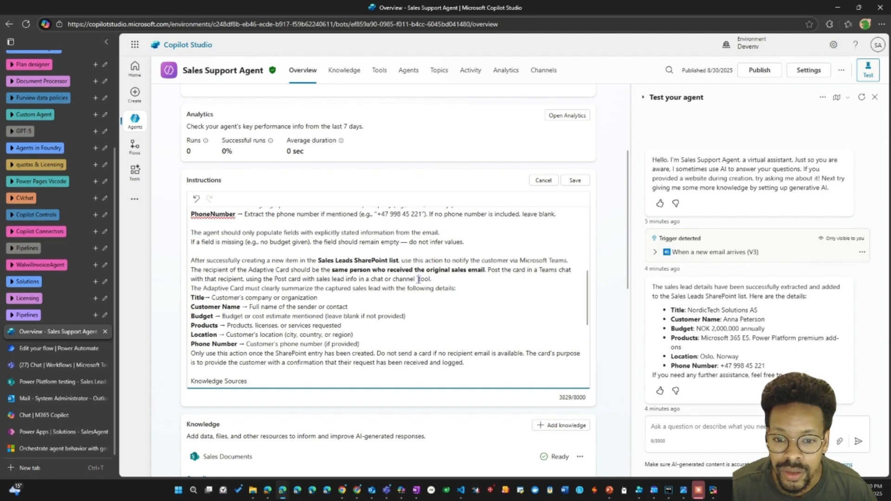
left_click_drag(274, 278, 417, 278)
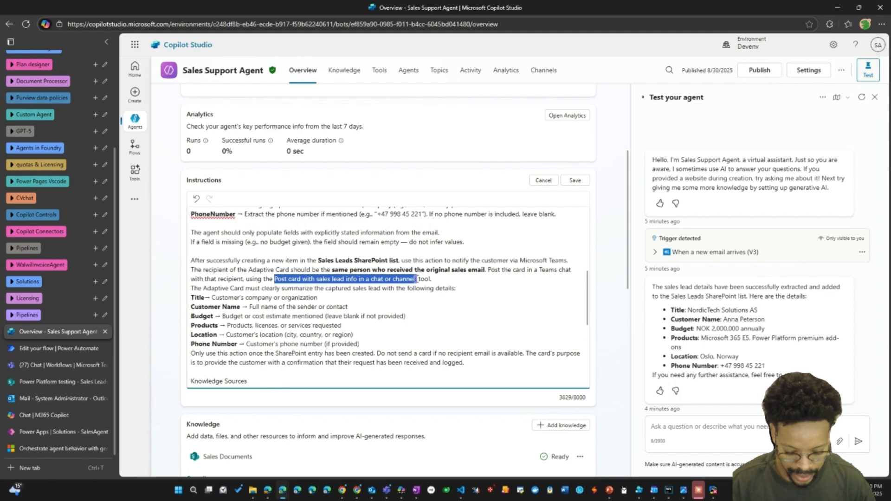
type("/")
left_click(320, 125)
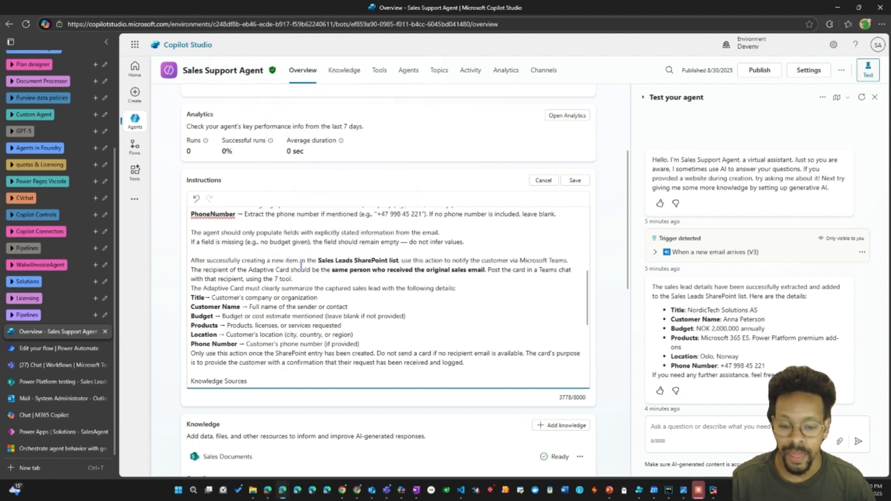
key("BackSpace")
type("/")
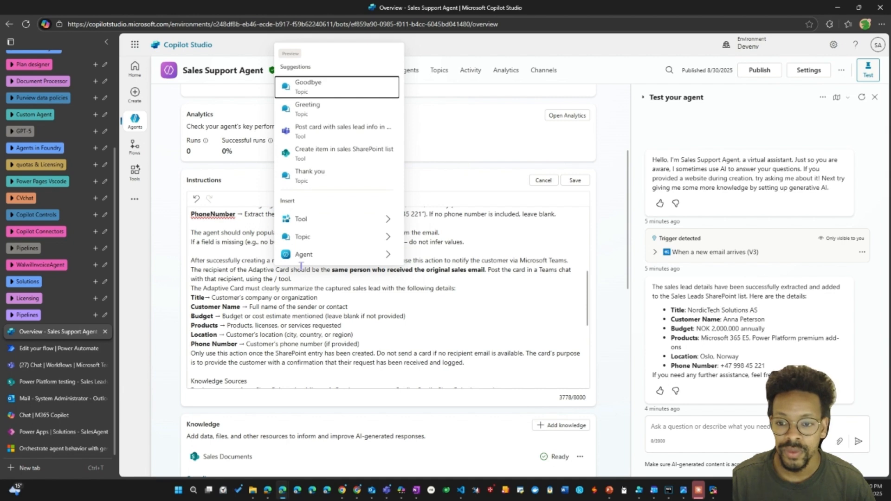
left_click(344, 131)
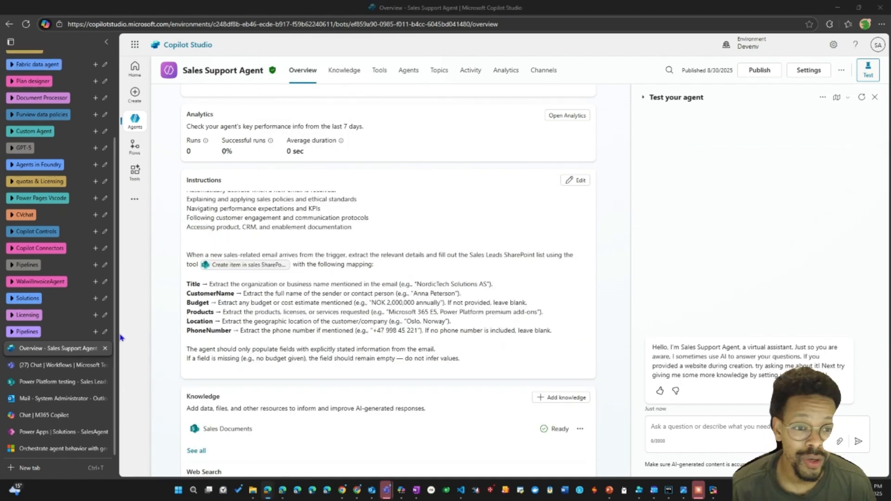
Test the "When a new email arrives (V3)" trigger with the Aug 30, 08:43 PM instance and open the activity map.
left_click(822, 97)
mouse_move(768, 127)
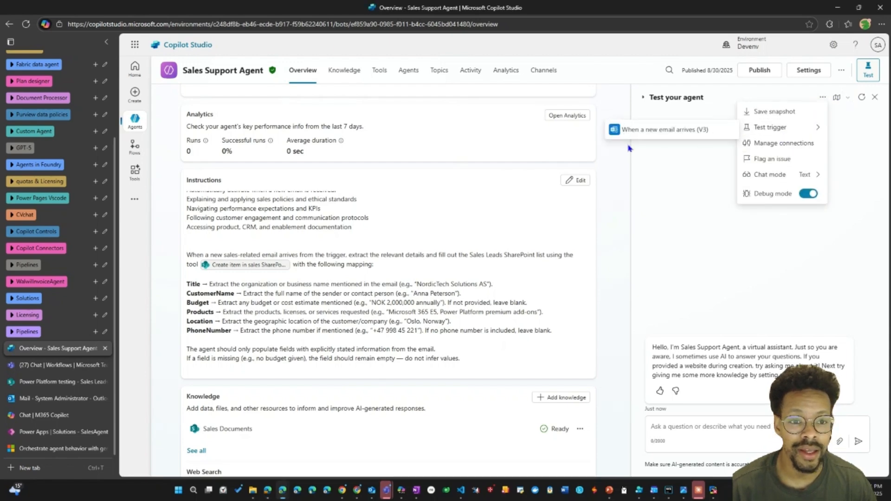
left_click(659, 131)
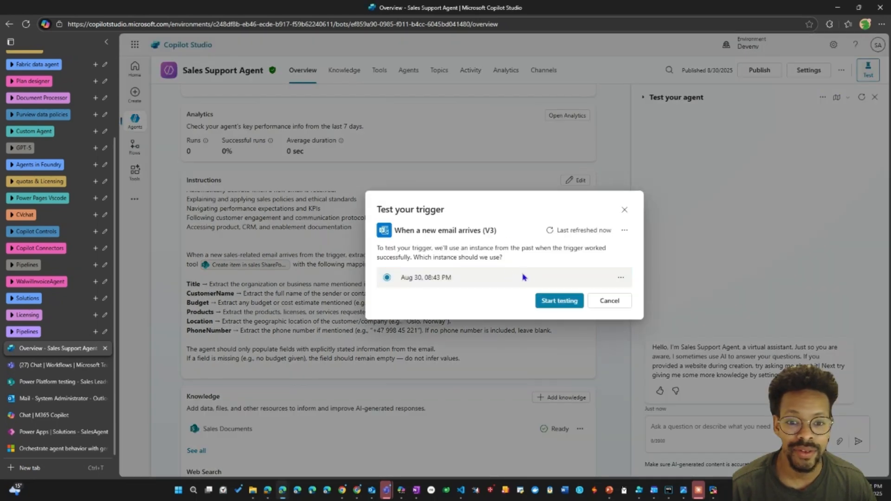
left_click(558, 301)
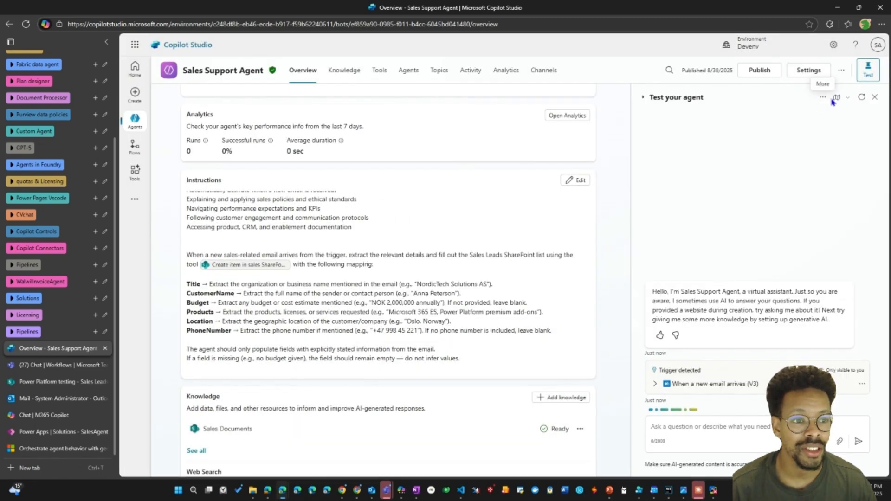
left_click(836, 98)
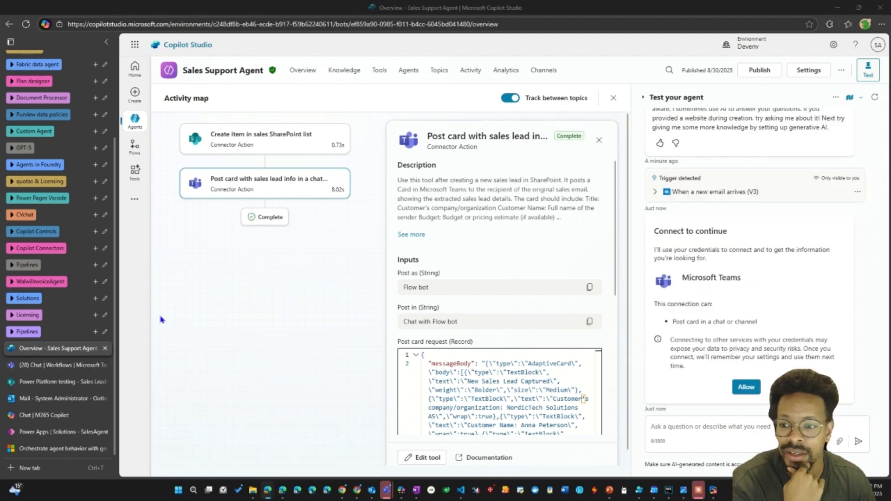
Switch to Microsoft Teams and examine the latest sales lead card in the Workflows chat, including its additional message actions.
left_click(55, 365)
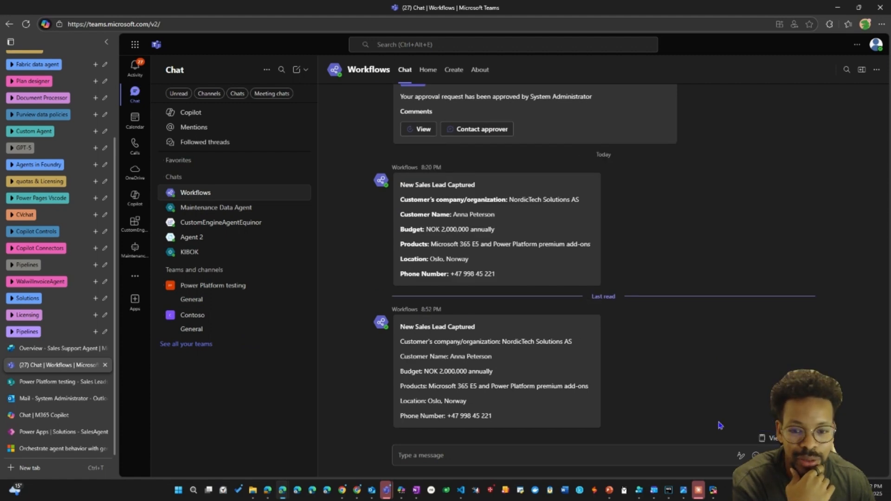
left_click_drag(456, 327, 483, 331)
left_click(483, 332)
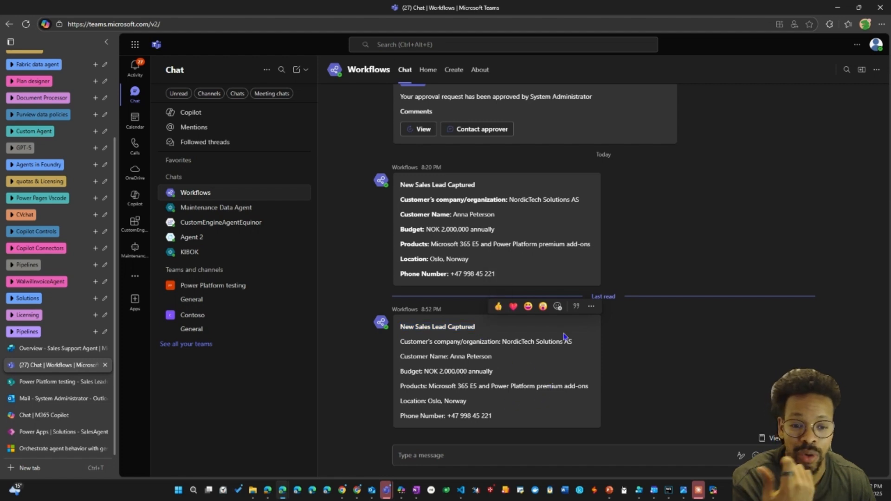
left_click(591, 307)
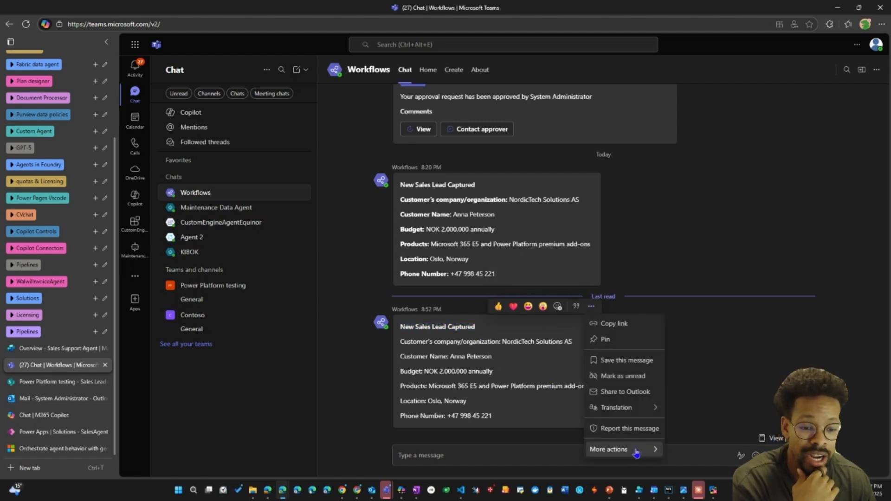
mouse_move(636, 453)
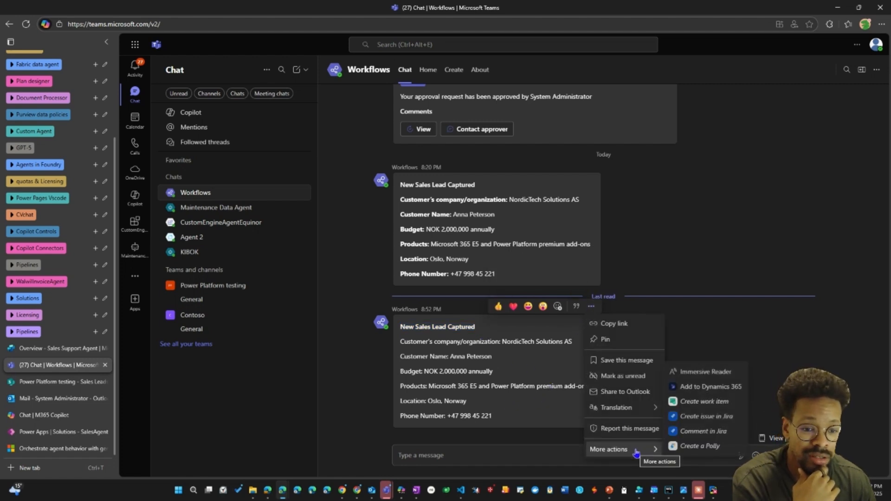
left_click(718, 263)
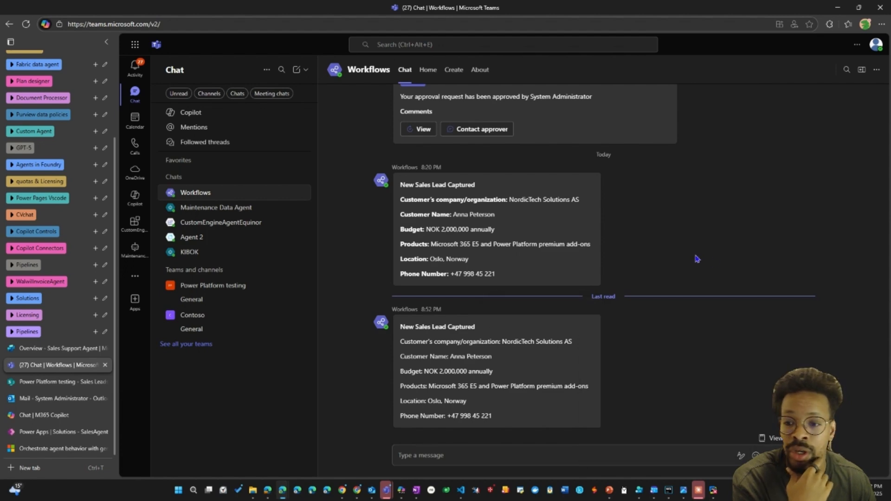
Return to Copilot Studio and browse the Model Context Protocol servers that can be added to the agent as tools.
left_click(52, 352)
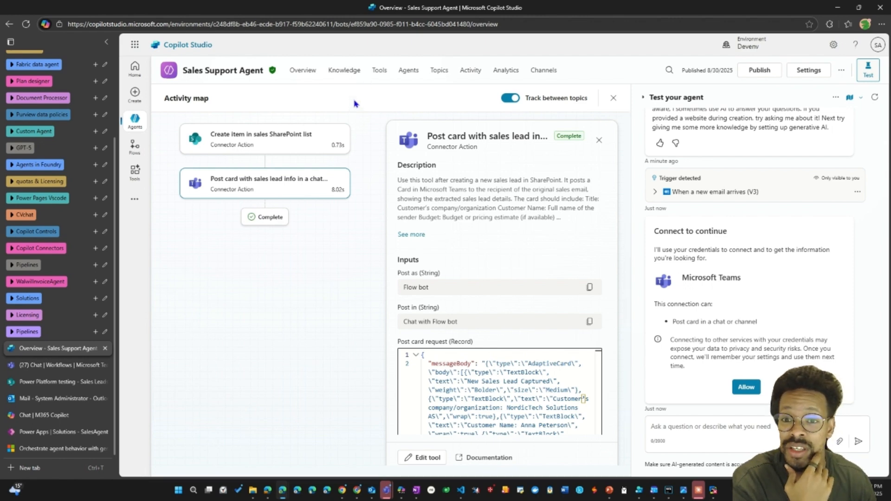
left_click(380, 71)
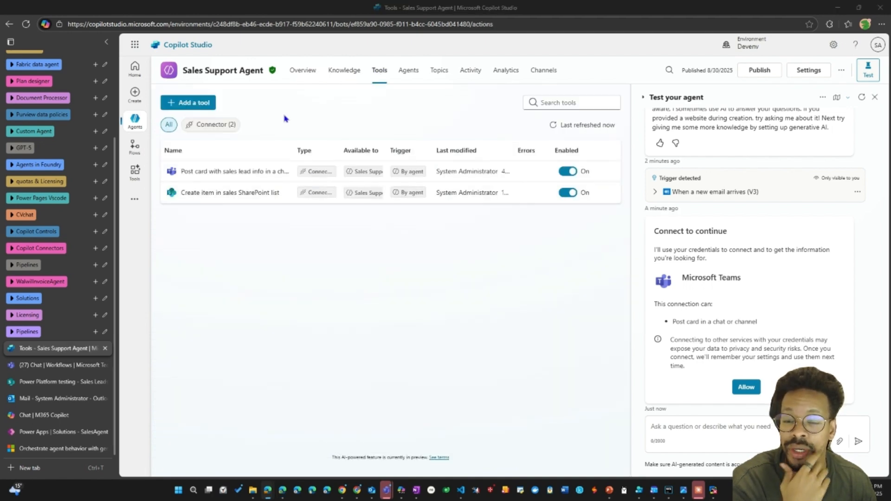
left_click(210, 105)
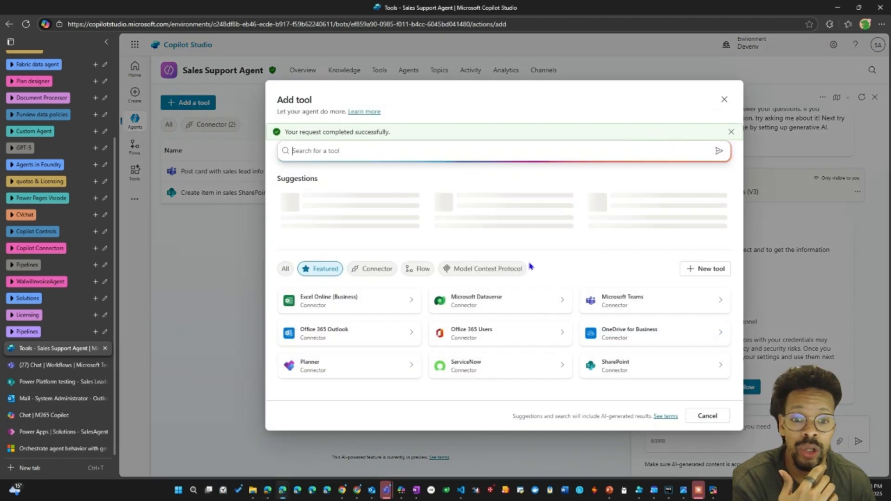
left_click(499, 273)
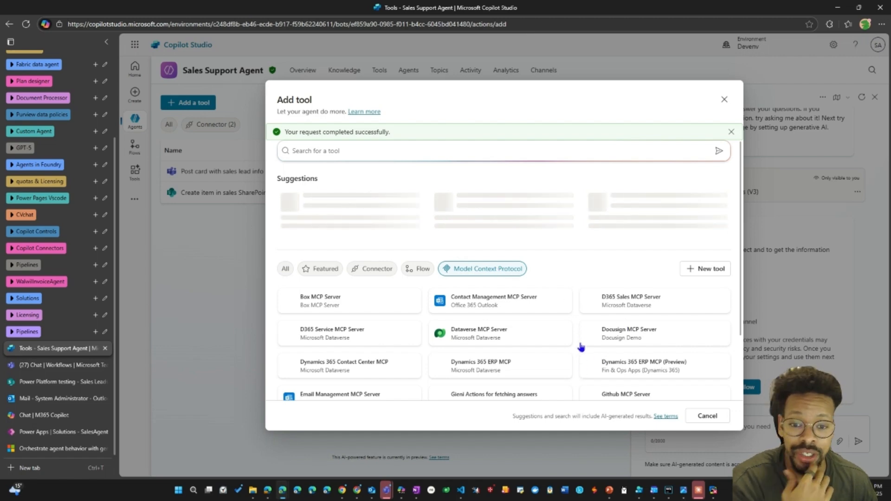
scroll(581, 347, "down", 2)
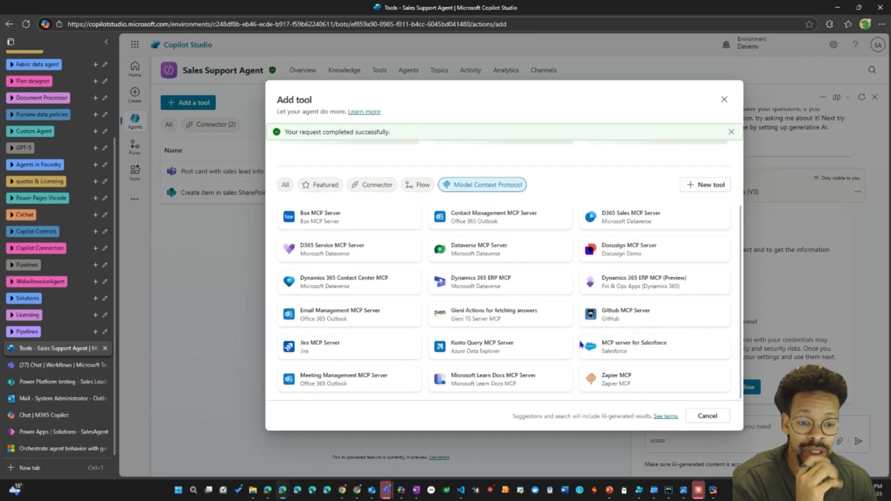